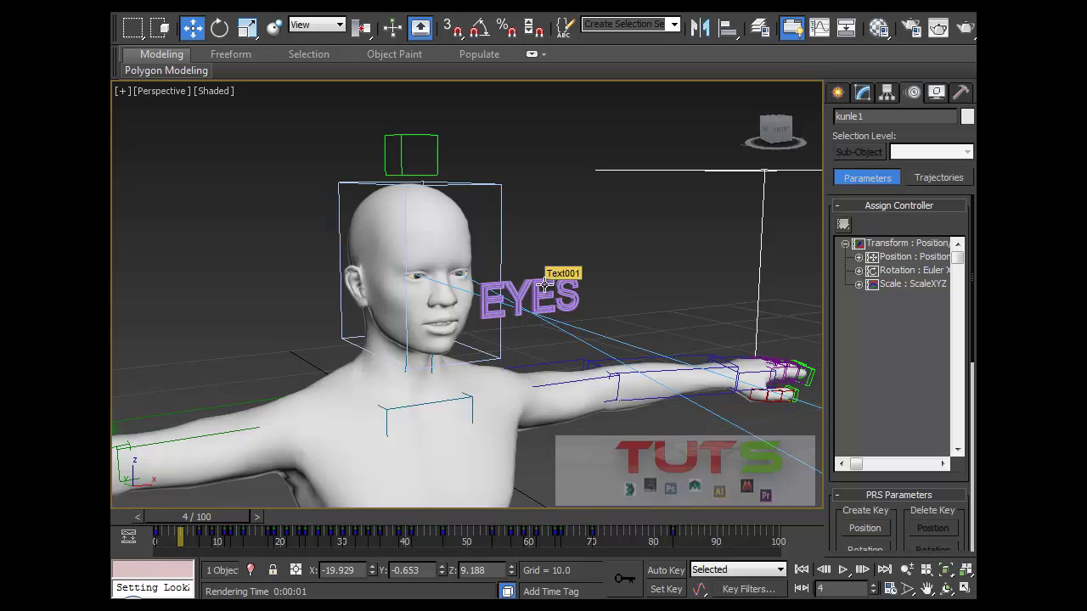
Move the EYES text (Text001) in front of the character's face at X -19.91, Y -4.294, Z 16.713
middle_click_drag(544, 284, 524, 255, "alt")
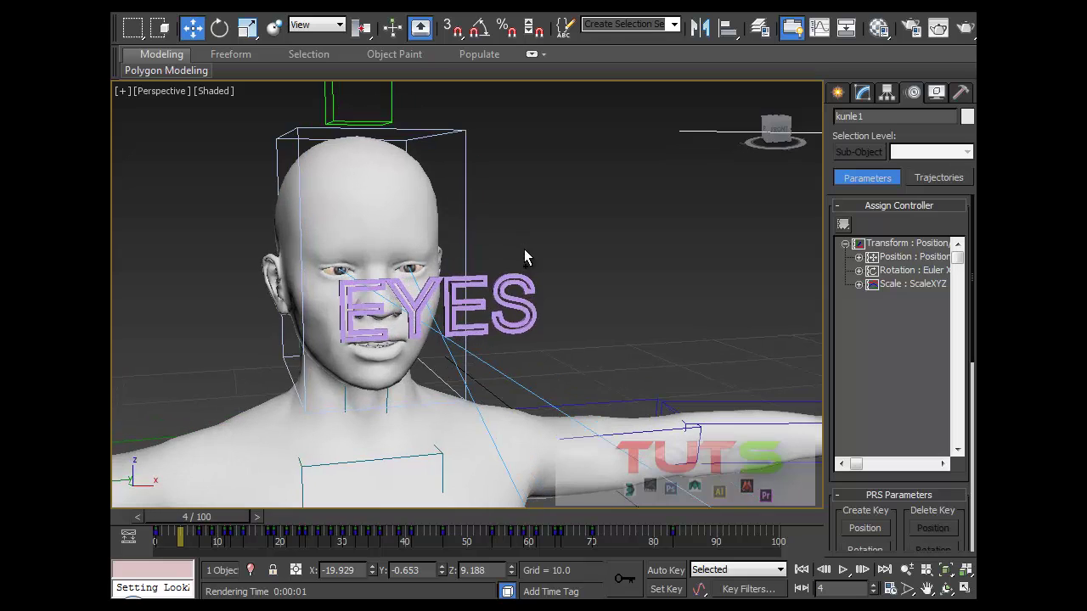
left_click(483, 278)
left_click_drag(465, 274, 570, 291)
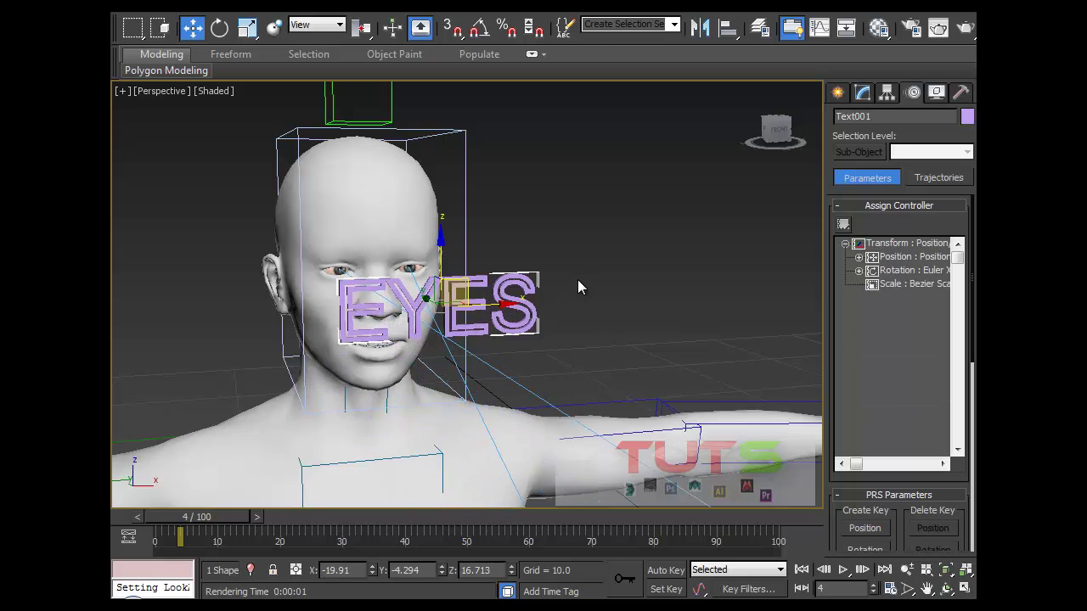
scroll(576, 281, "down", 3)
scroll(569, 328, "down", 2)
Frame the separate eyeballs and Text002 up close and select the left eyeball
middle_click_drag(570, 381, 476, 357)
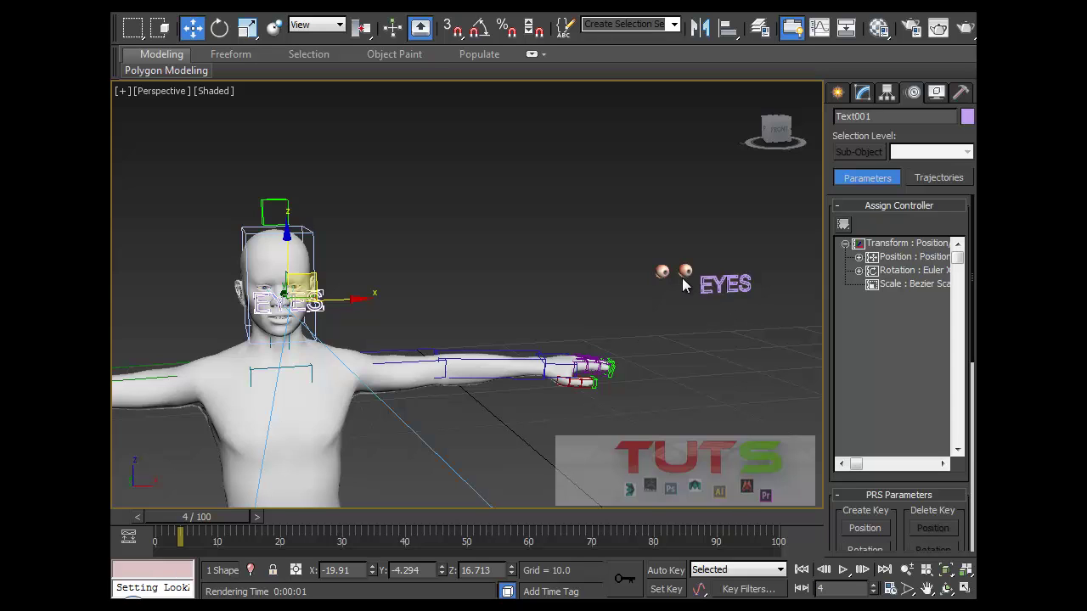
middle_click_drag(732, 266, 590, 267)
scroll(520, 304, "up", 5)
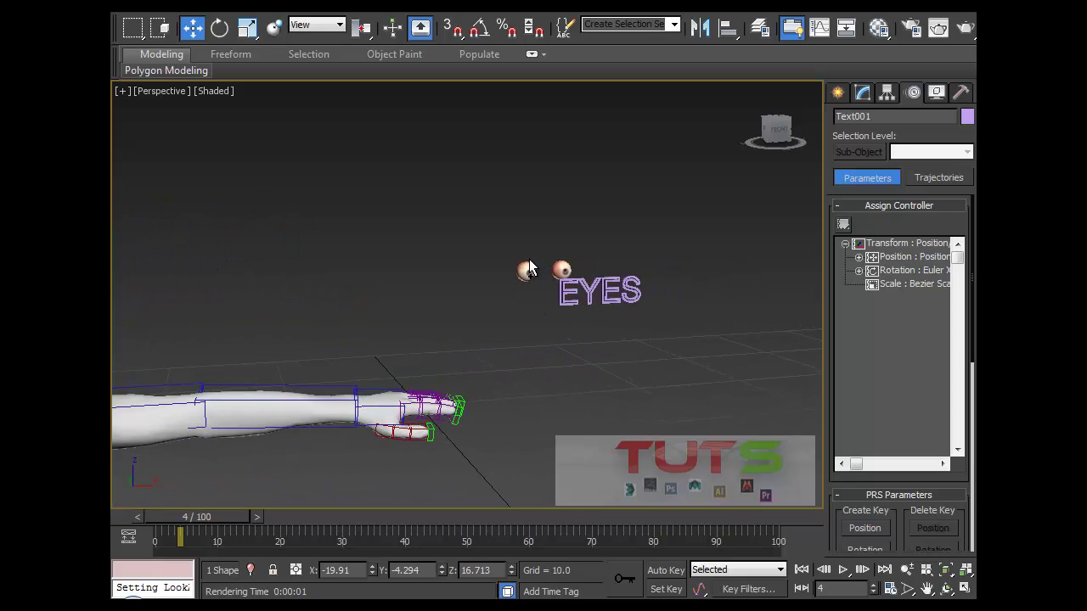
middle_click_drag(670, 287, 441, 310)
middle_click_drag(459, 198, 421, 223, "alt")
left_click(372, 242)
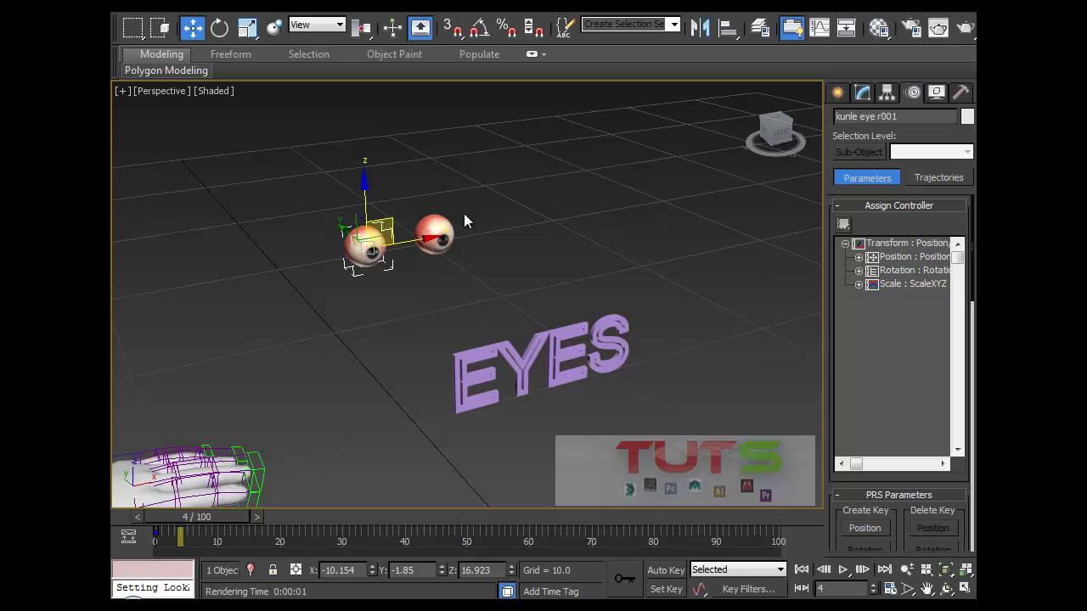
left_click(464, 361)
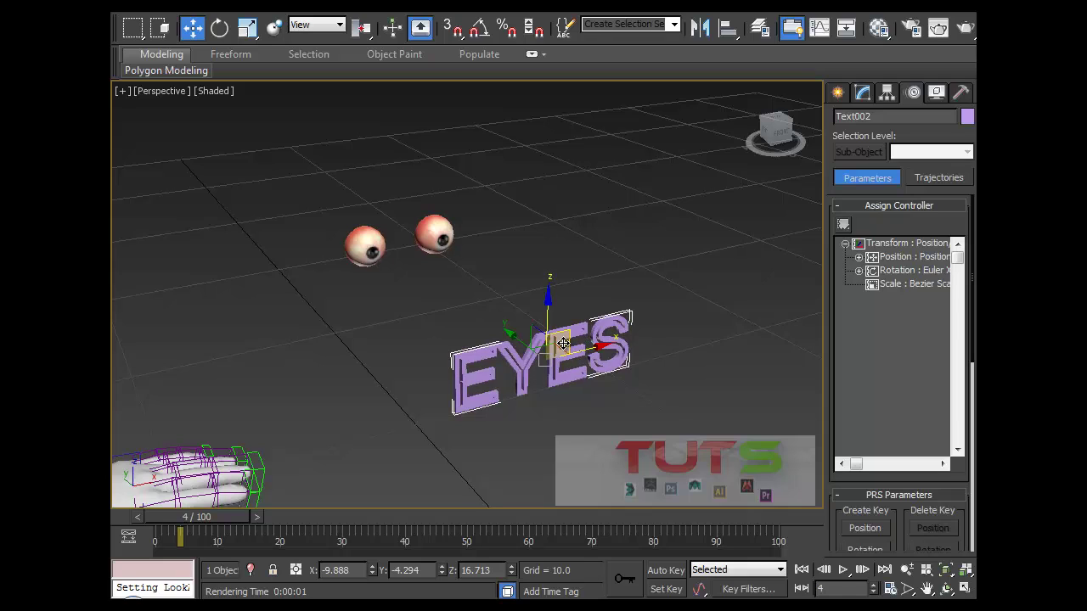
left_click(363, 242)
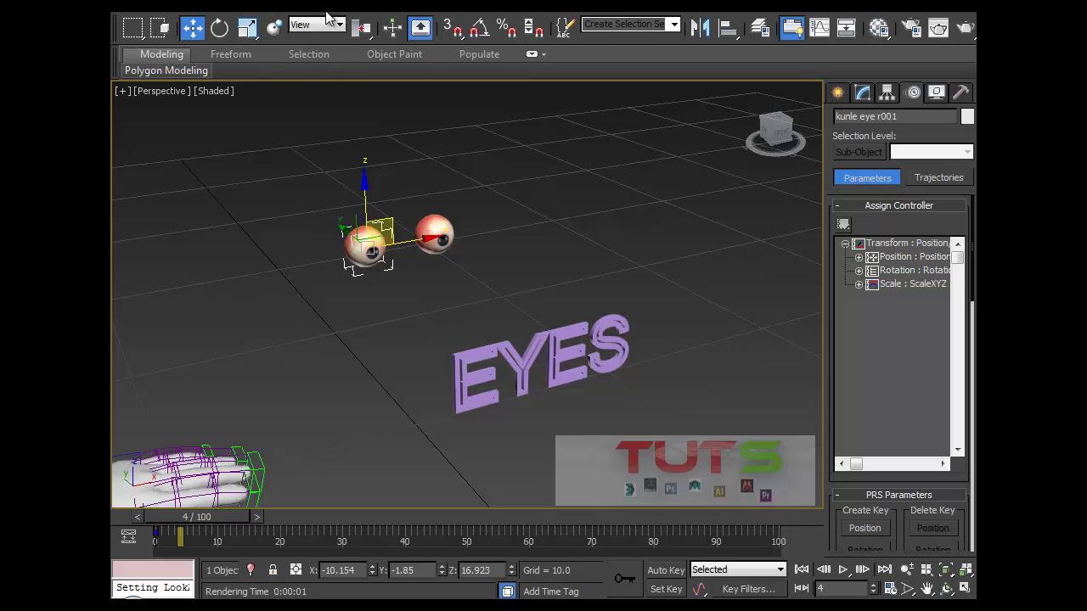
left_click(463, 15)
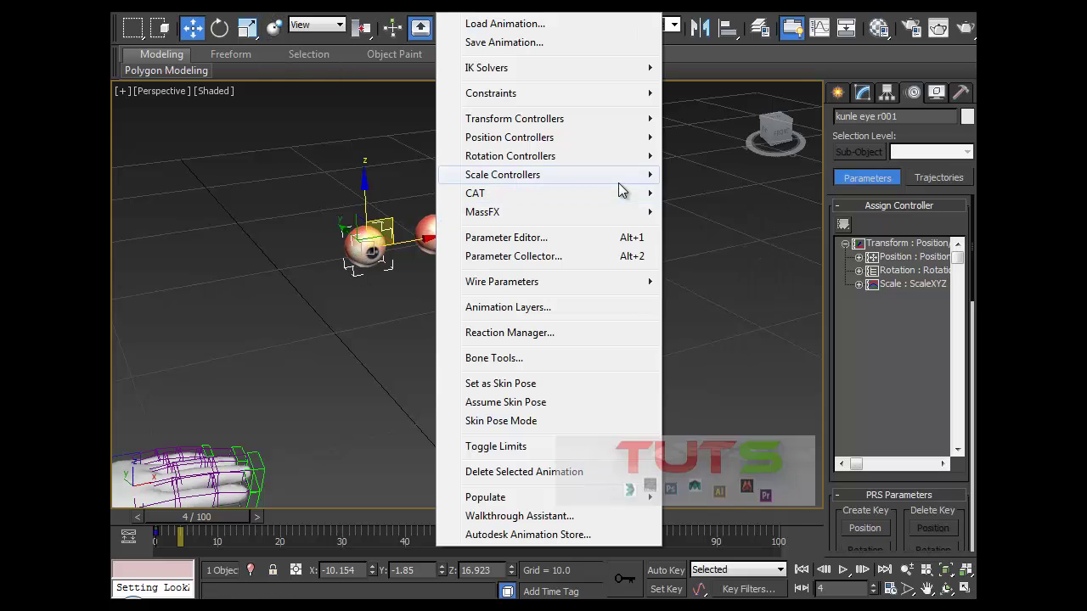
Apply a LookAt Constraint to the left eyeball targeting the EYES text (Text002)
mouse_move(619, 95)
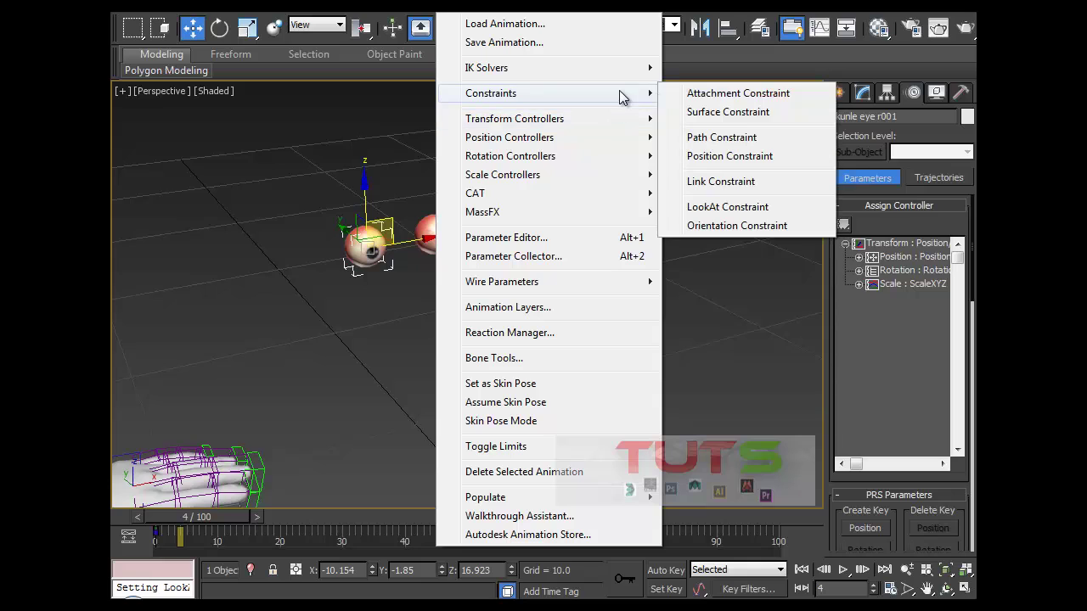
left_click(730, 207)
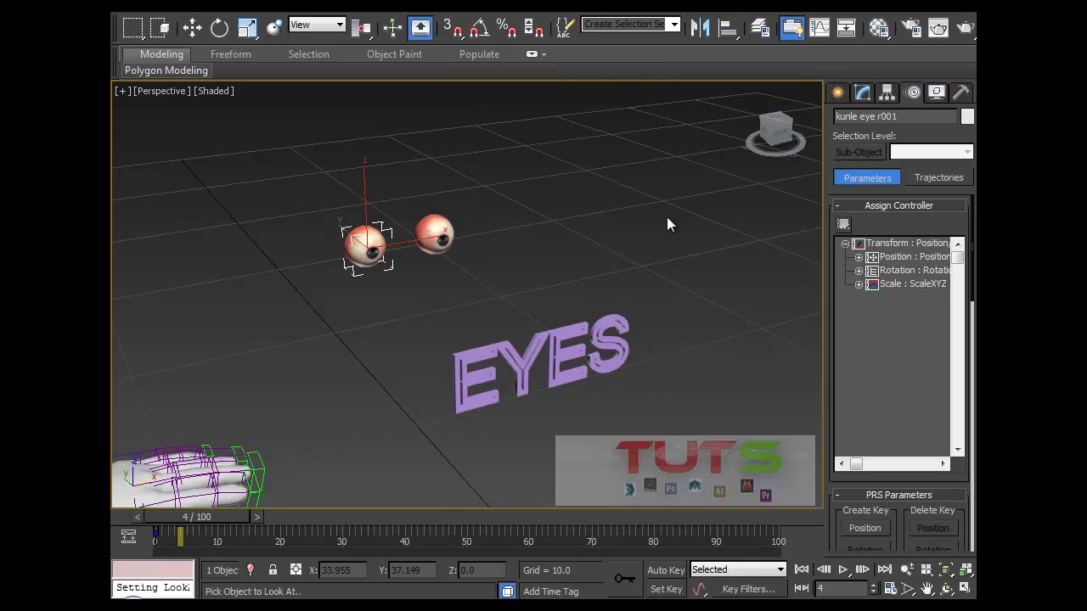
left_click(485, 353)
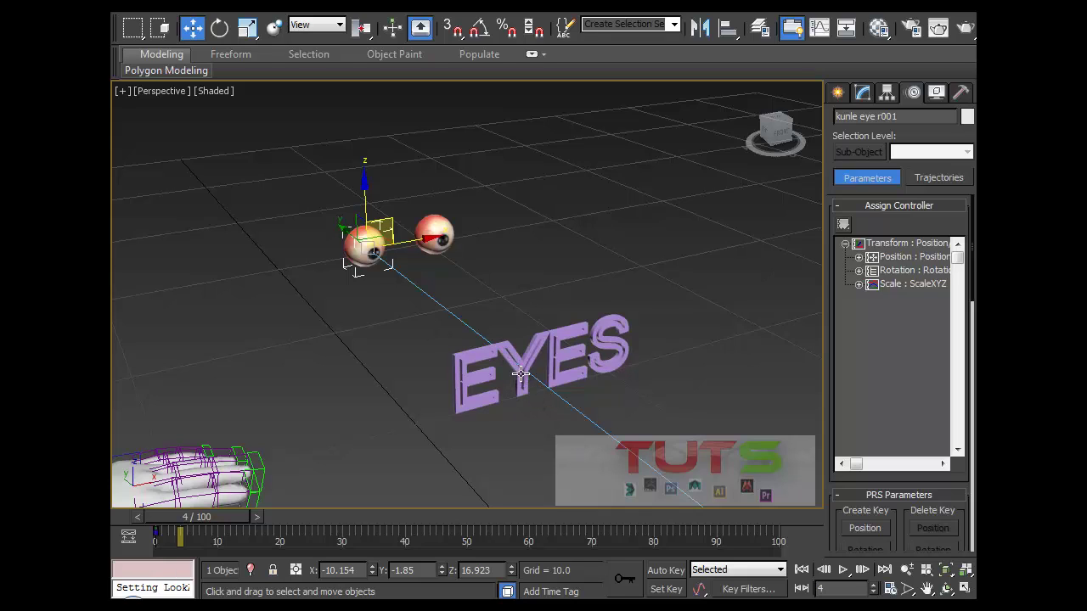
Give the second eyeball a LookAt Constraint targeting the EYES text (Text002)
left_click(432, 232)
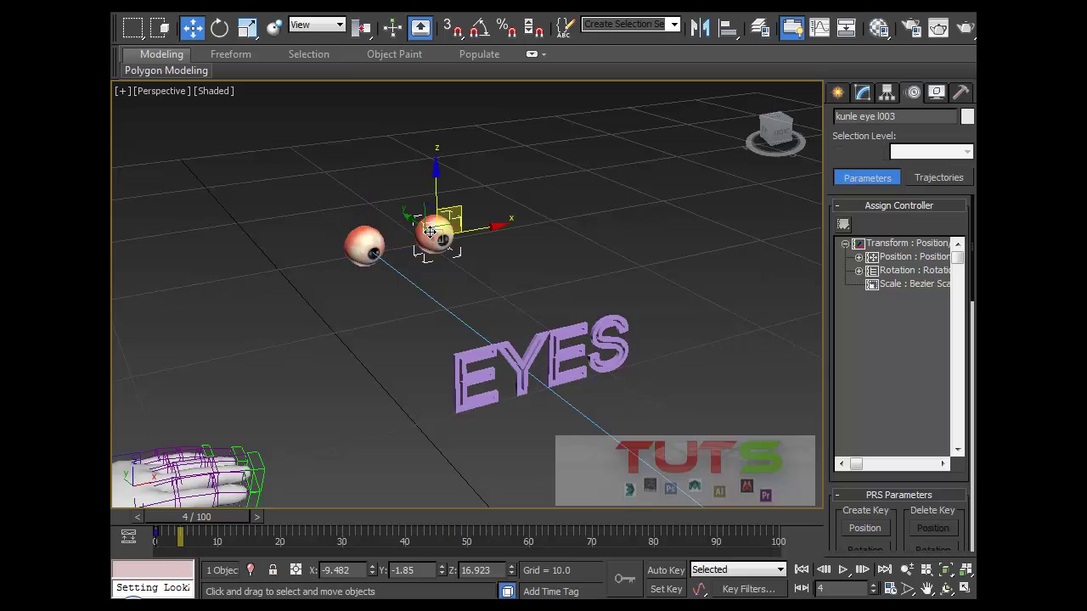
left_click(433, 13)
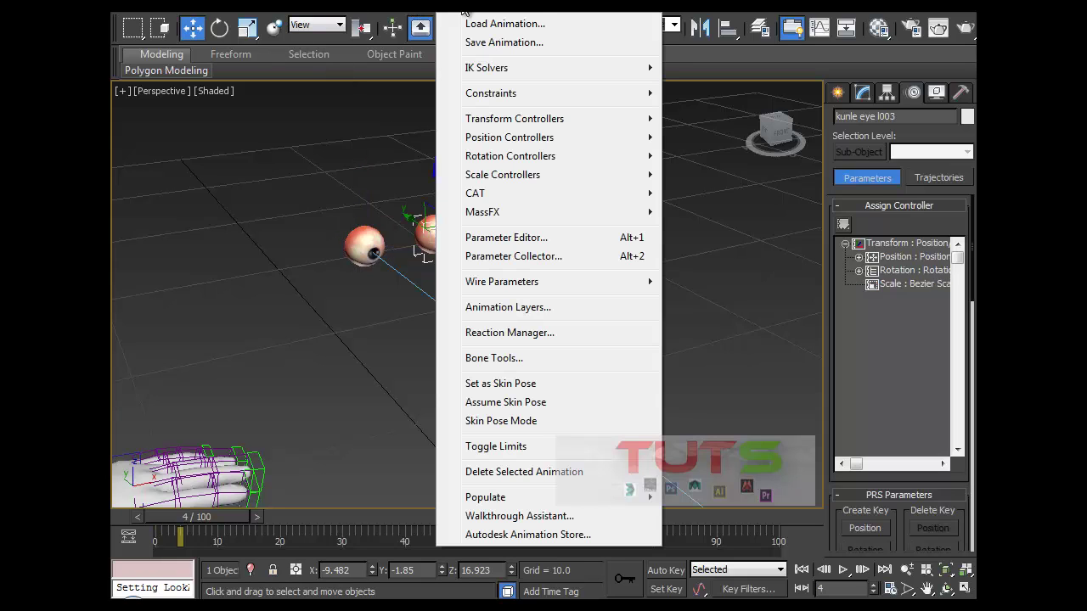
mouse_move(595, 95)
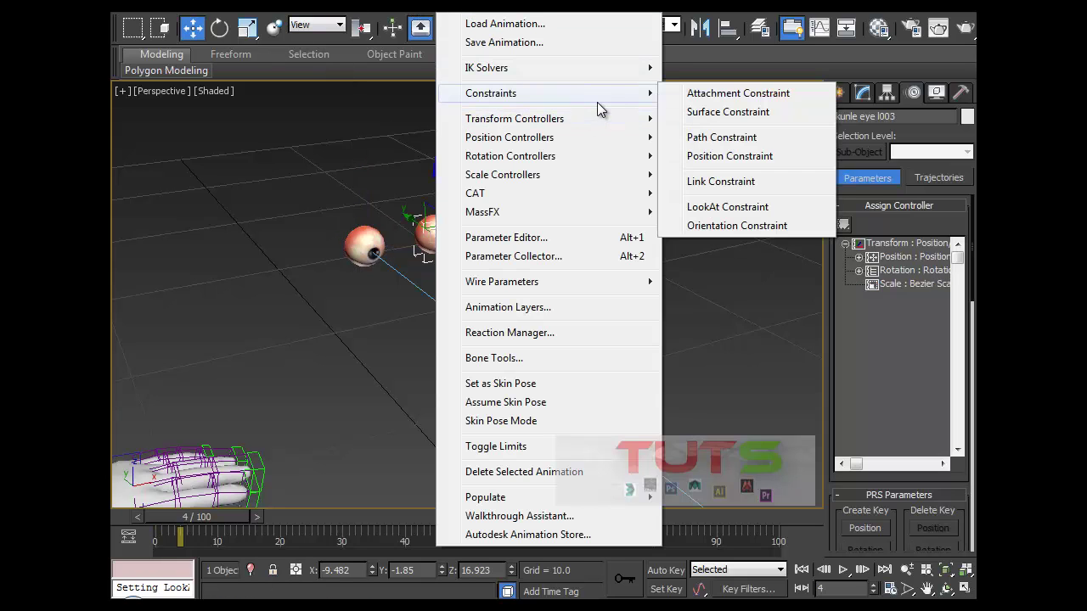
left_click(728, 207)
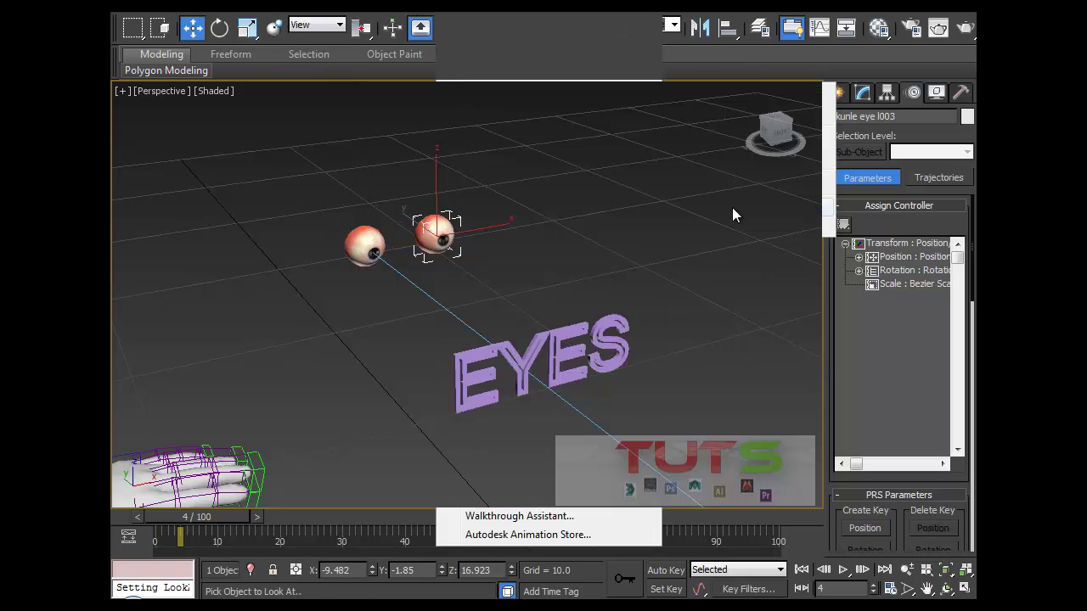
left_click(565, 350)
Move the EYES text to test that both eyeballs follow it
mouse_move(494, 309)
middle_mouse_down("alt")
mouse_move(425, 212)
mouse_move(439, 199)
mouse_move(498, 323)
middle_mouse_up("alt")
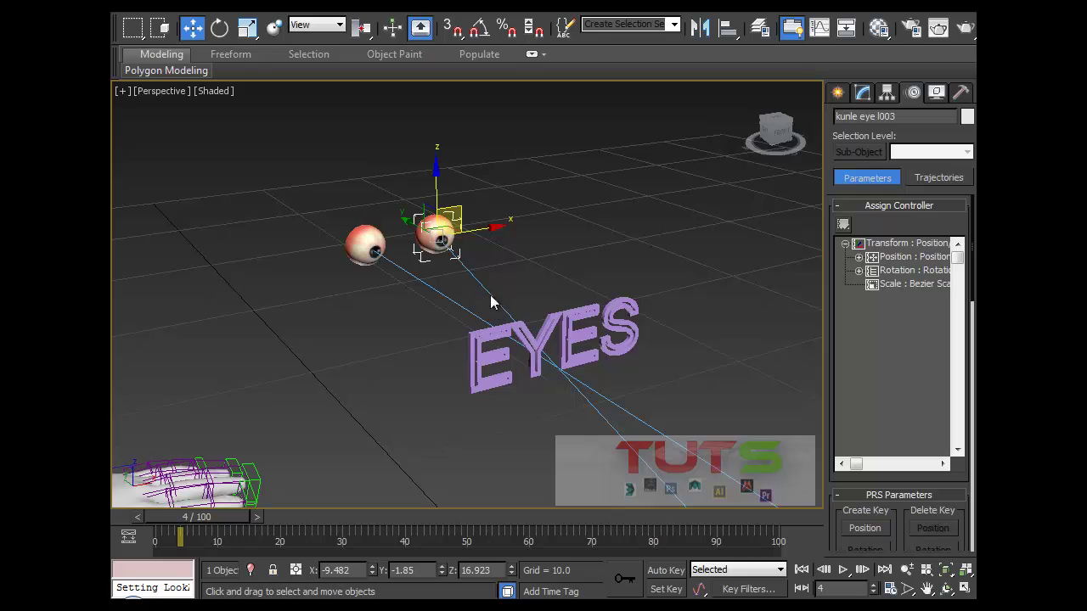
left_click(528, 343)
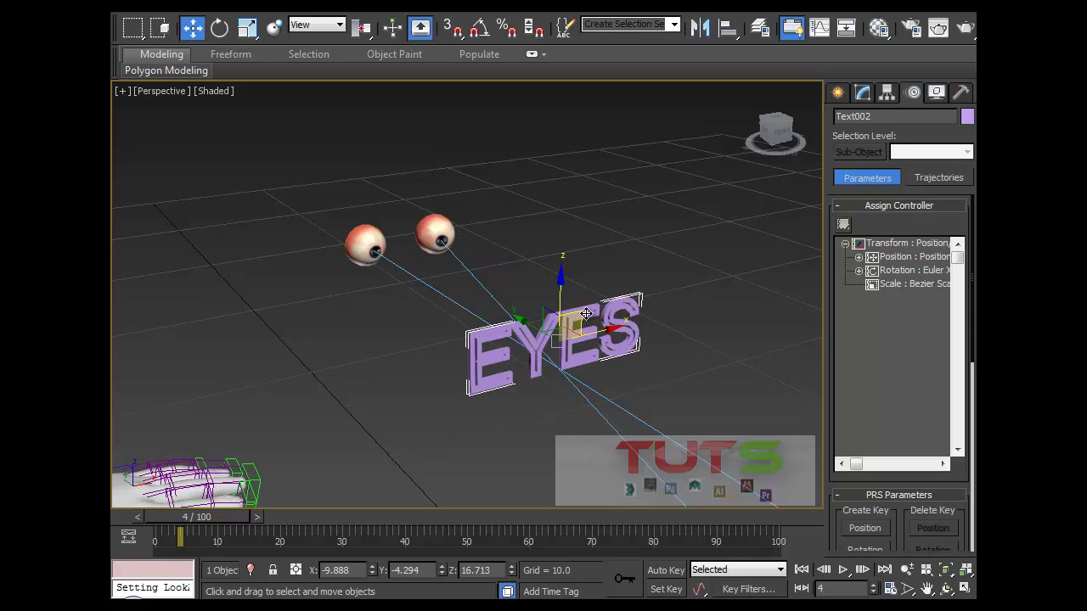
left_click_drag(586, 314, 580, 171)
Cancel the test move and show the second eyeball's Rotation List with Euler XYZ and LookAt layers
right_click(581, 170)
key("ctrl+z")
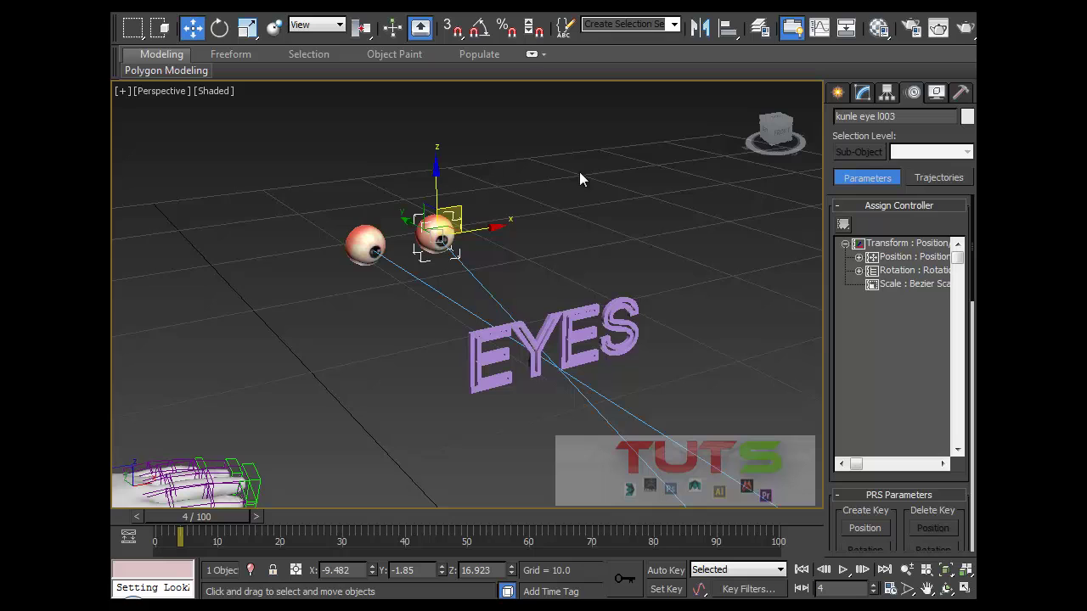
scroll(588, 289, "down", 10)
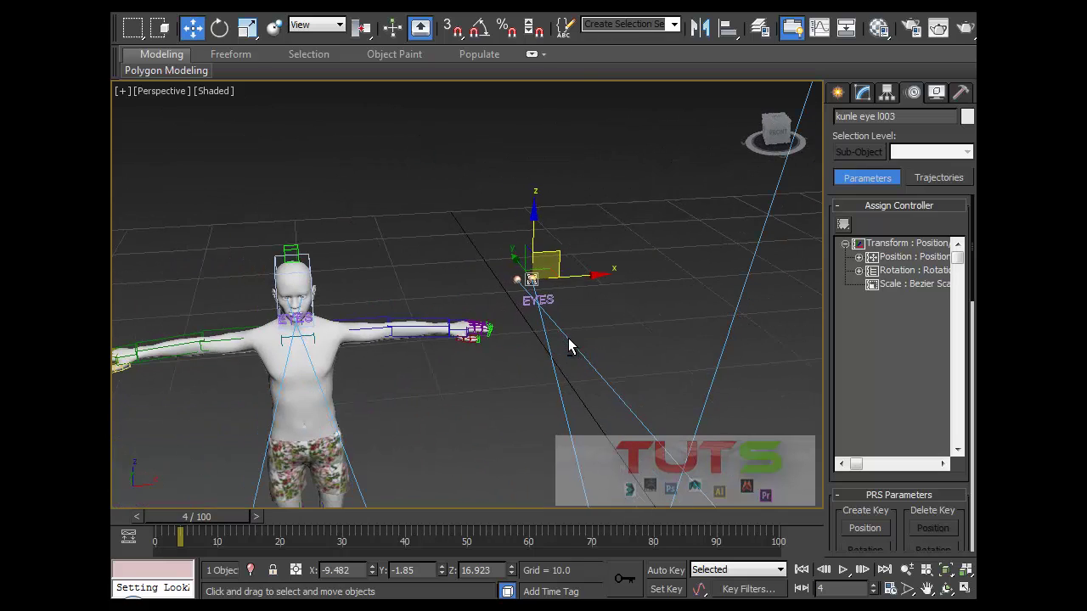
scroll(568, 331, "up", 10)
middle_click_drag(470, 189, 496, 260)
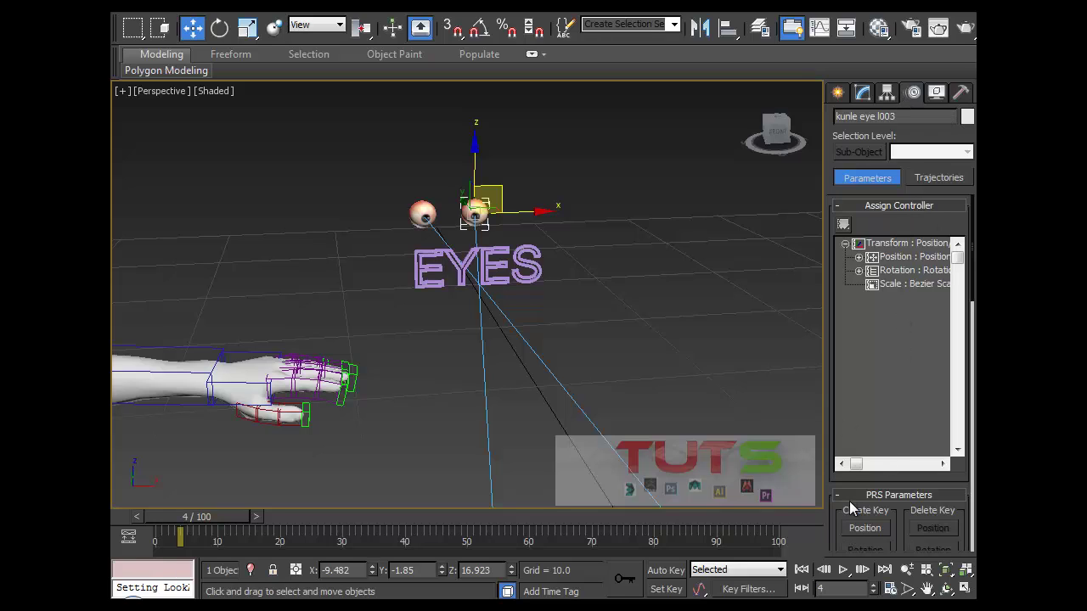
scroll(851, 476, "down", 5)
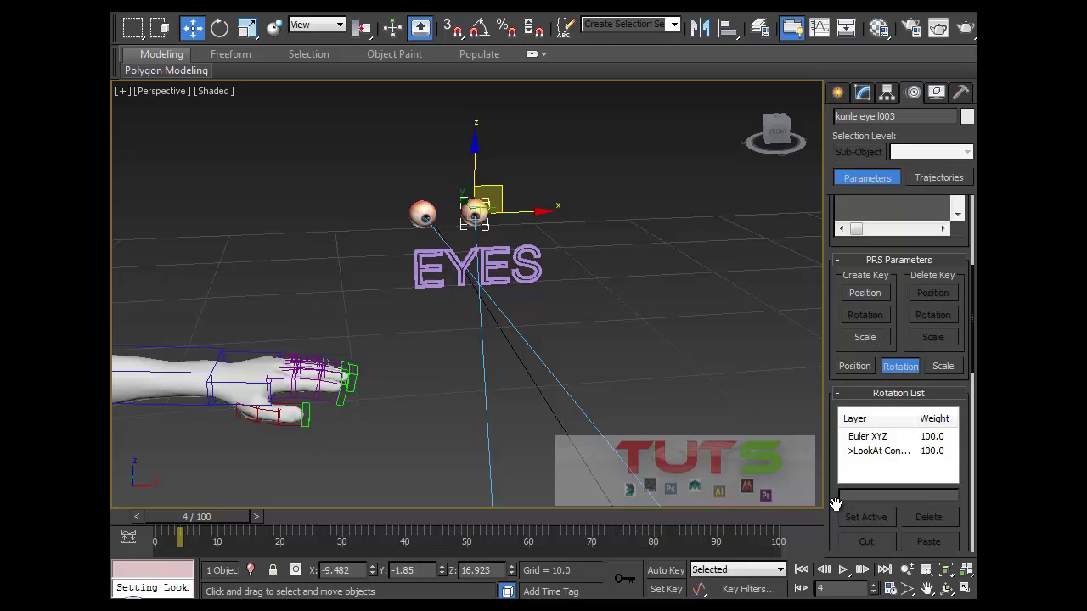
scroll(835, 504, "down", 8)
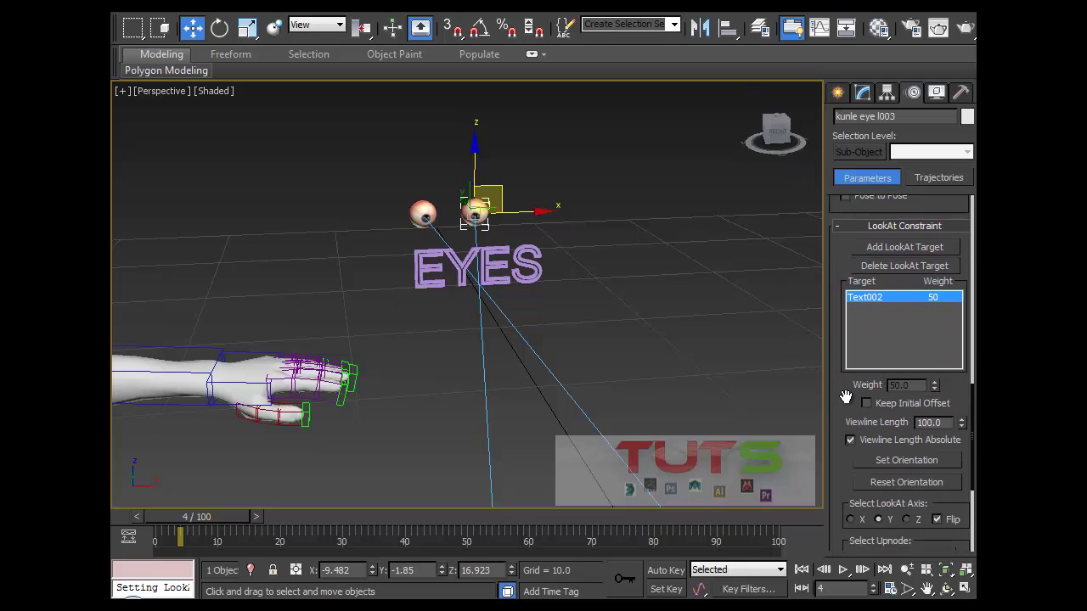
left_click_drag(837, 413, 839, 339)
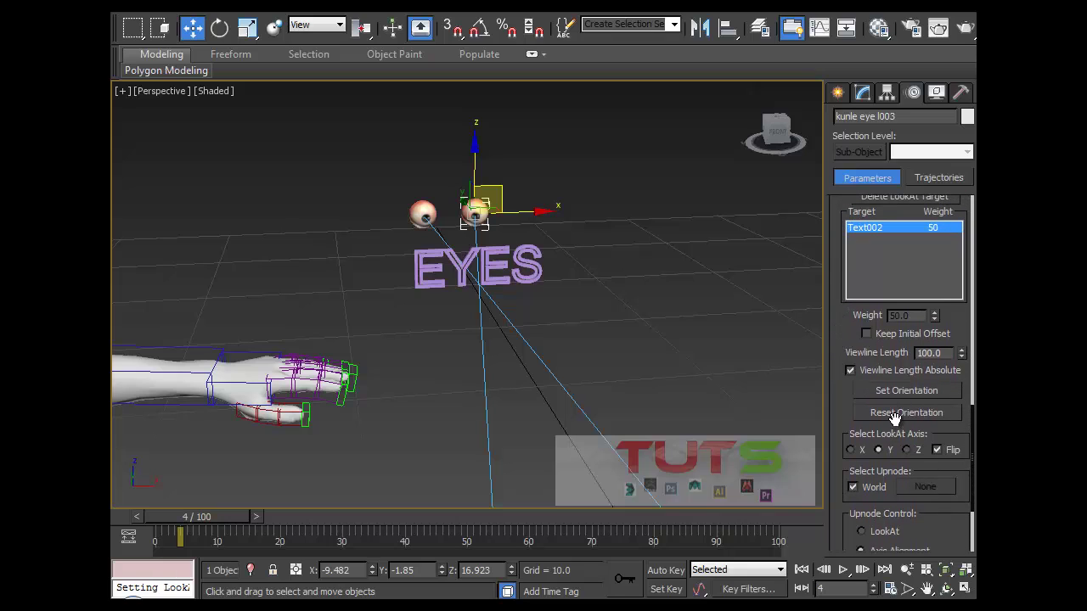
left_click(851, 449)
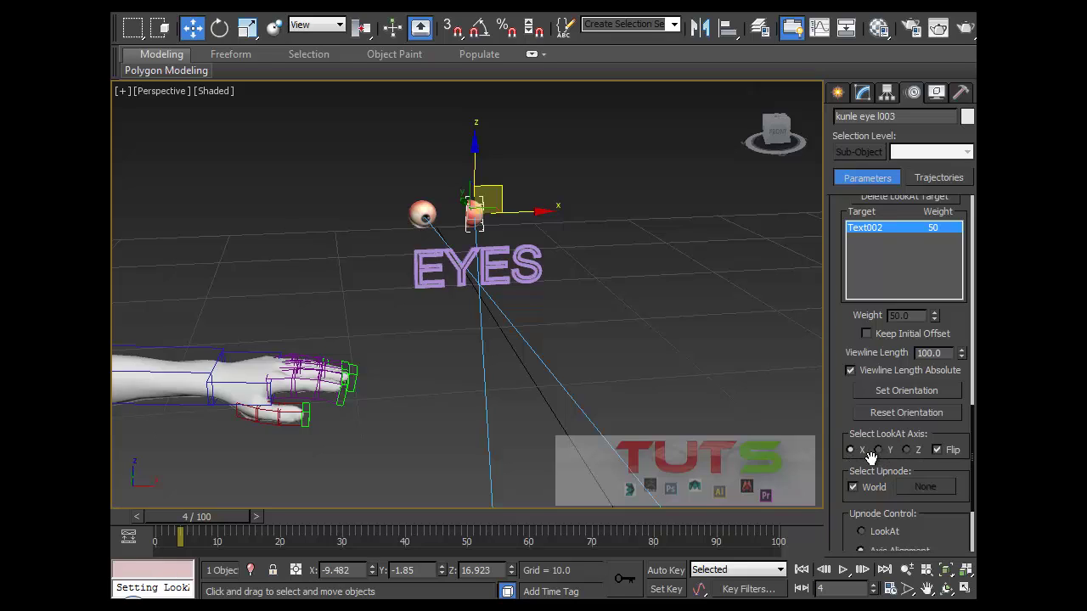
left_click(879, 450)
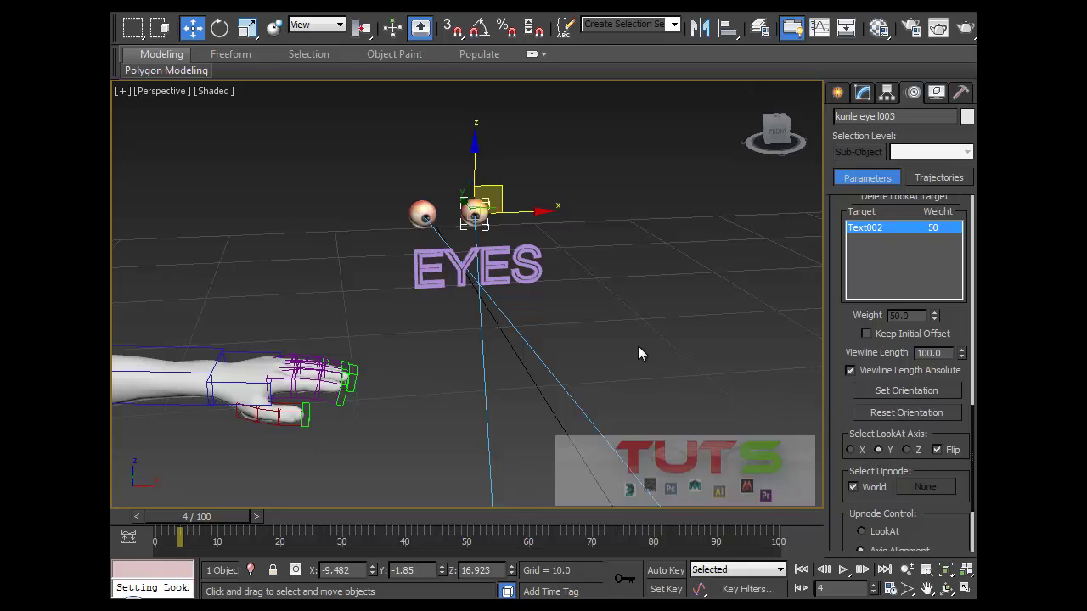
left_click(907, 450)
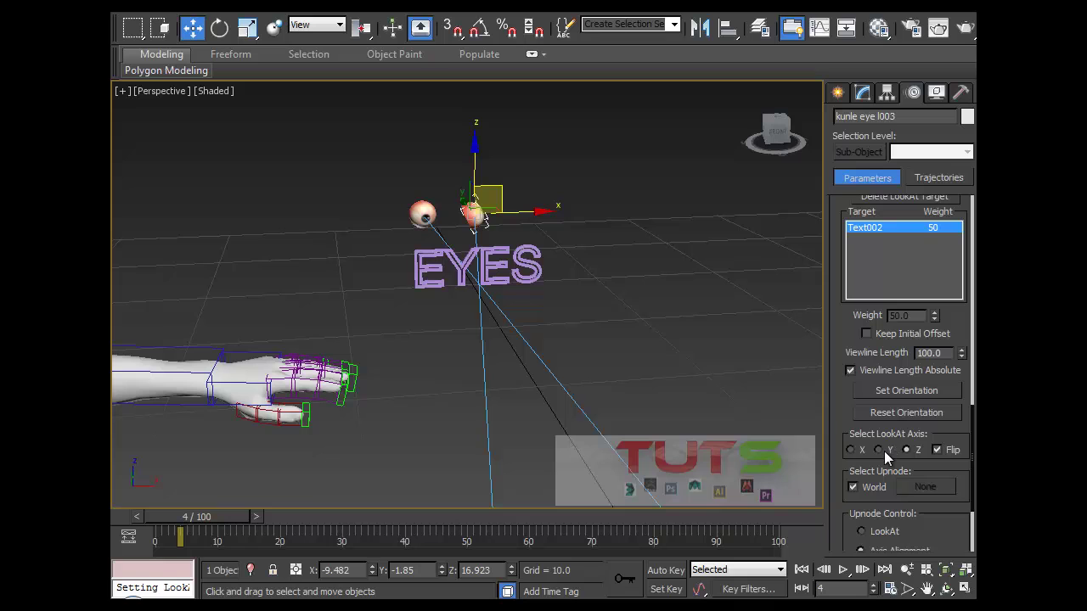
left_click(879, 449)
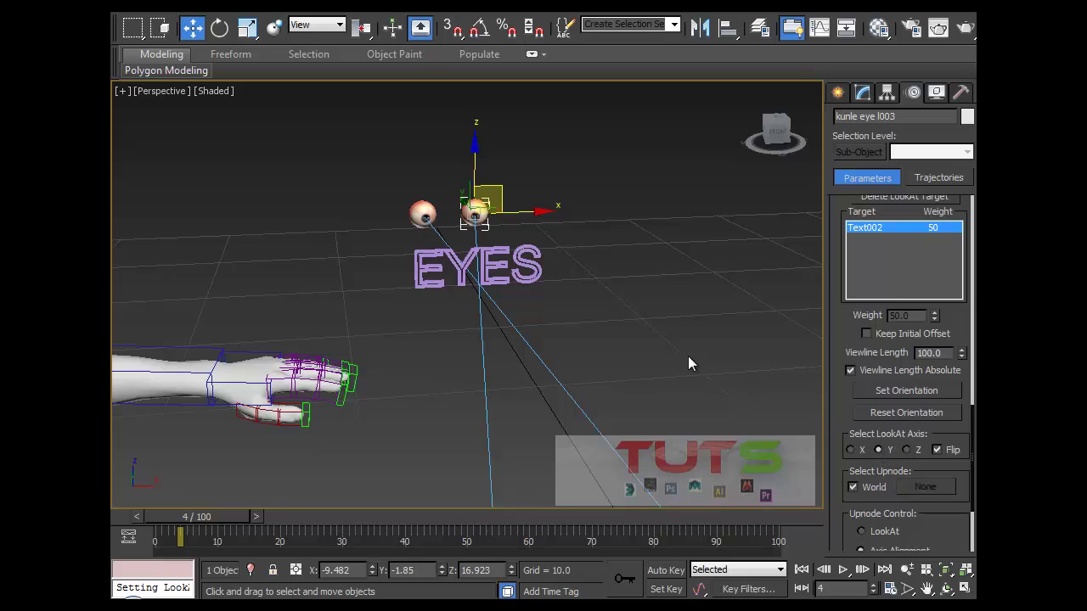
middle_click_drag(464, 236, 521, 262, "alt")
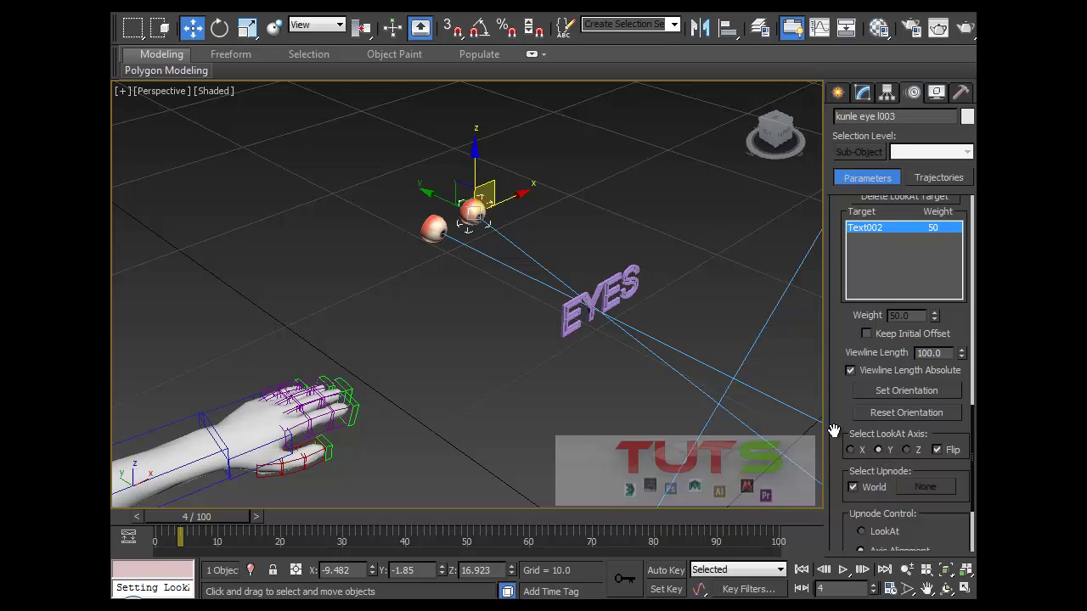
Scrub to frame 13 and select the EYES text (Text001) beside the head to view its rotation
mouse_move(499, 226)
middle_mouse_down("alt")
mouse_move(543, 228)
mouse_move(478, 224)
middle_mouse_up("alt")
middle_click_drag(255, 247, 350, 298, "alt")
scroll(344, 227, "down", 6)
left_click_drag(230, 516, 188, 518)
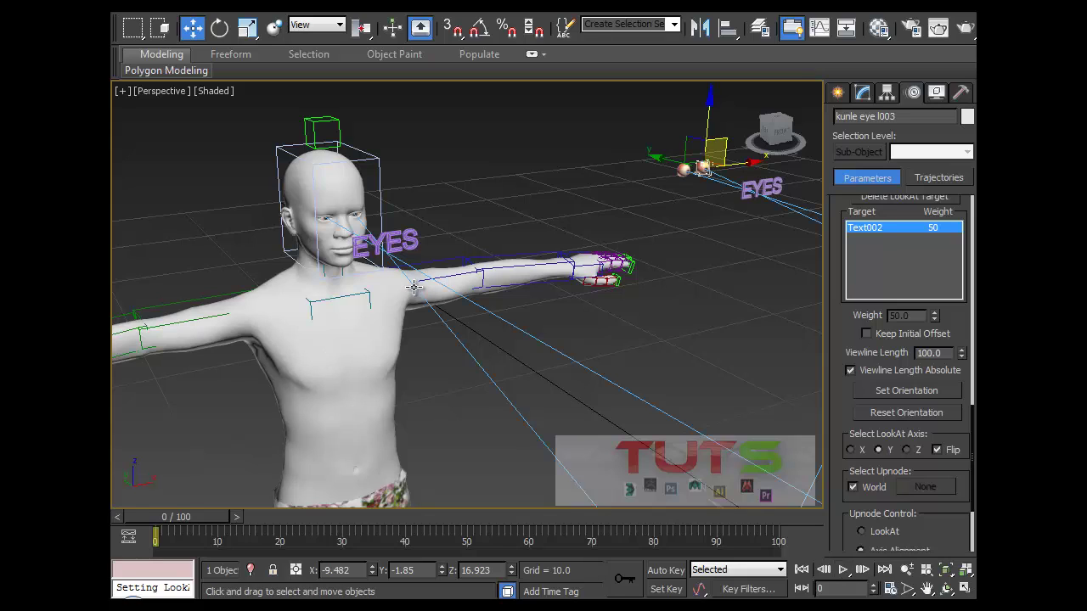
left_click_drag(184, 517, 248, 516)
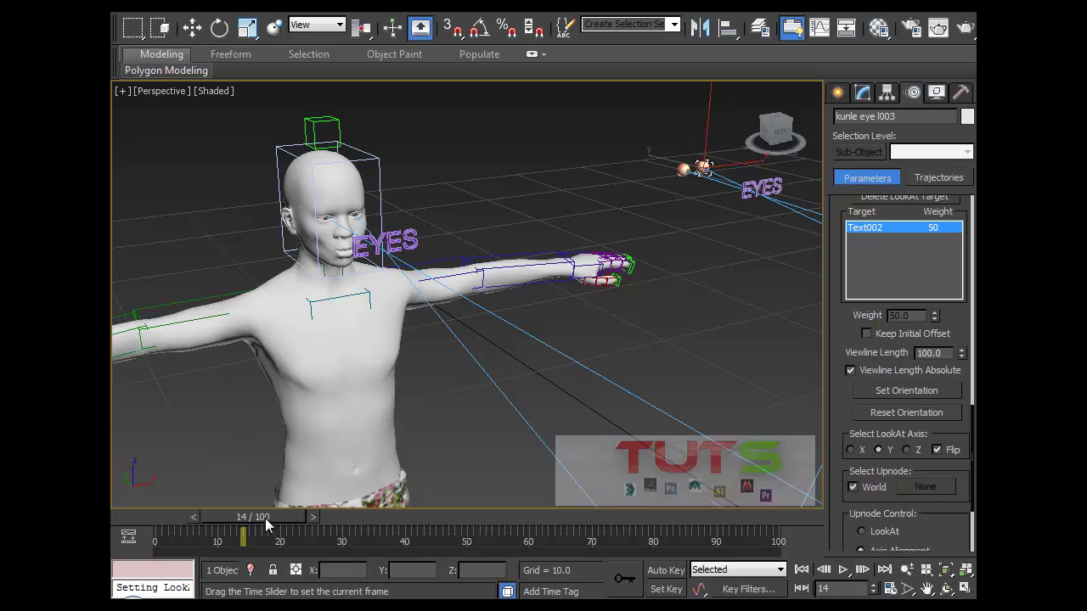
left_click(367, 235)
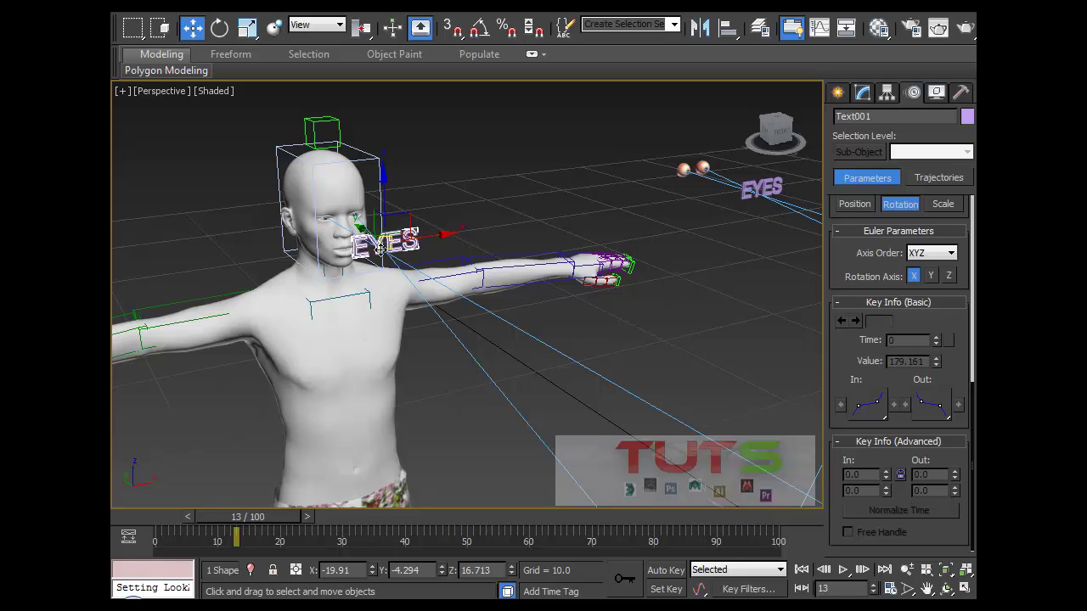
Return to frame 0, check Text002, the eyeballs and Text001, then select the kunle Head
left_click_drag(236, 525, 150, 502)
left_click(360, 158)
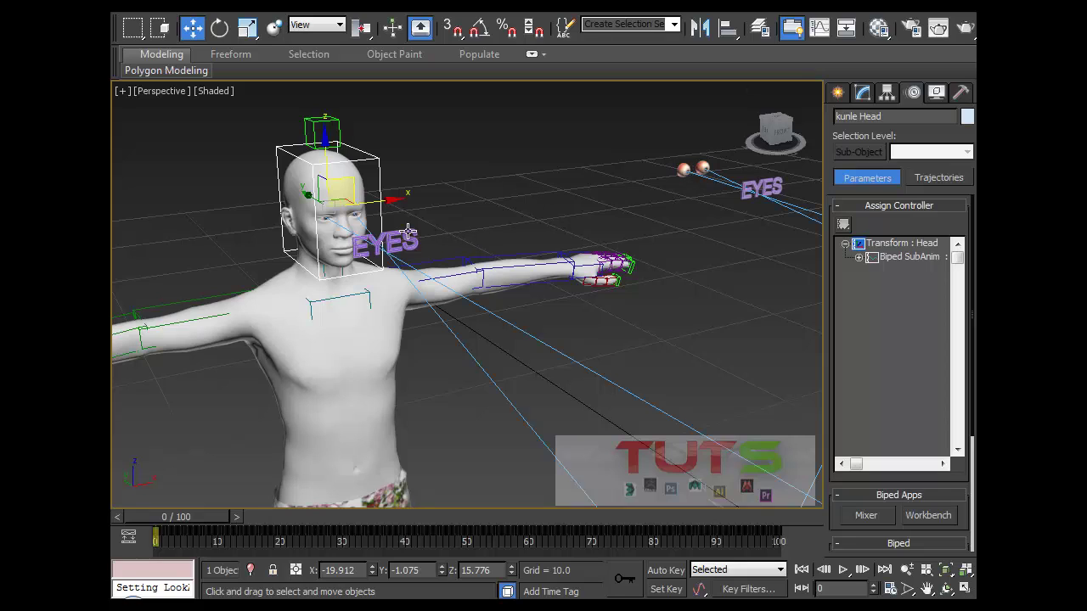
left_click(750, 194)
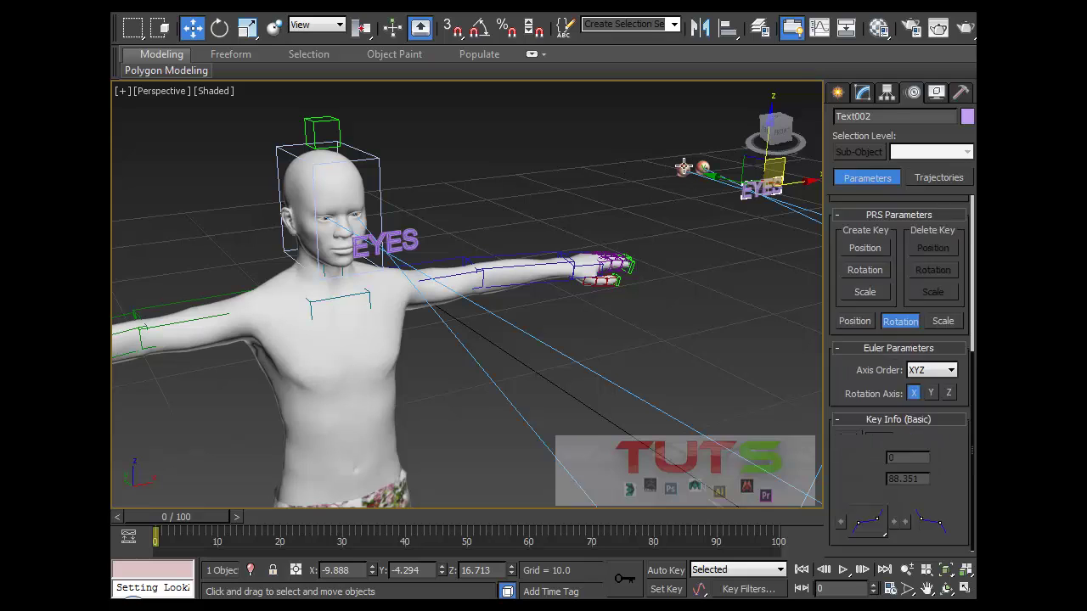
left_click(684, 166)
left_click(703, 167, "ctrl")
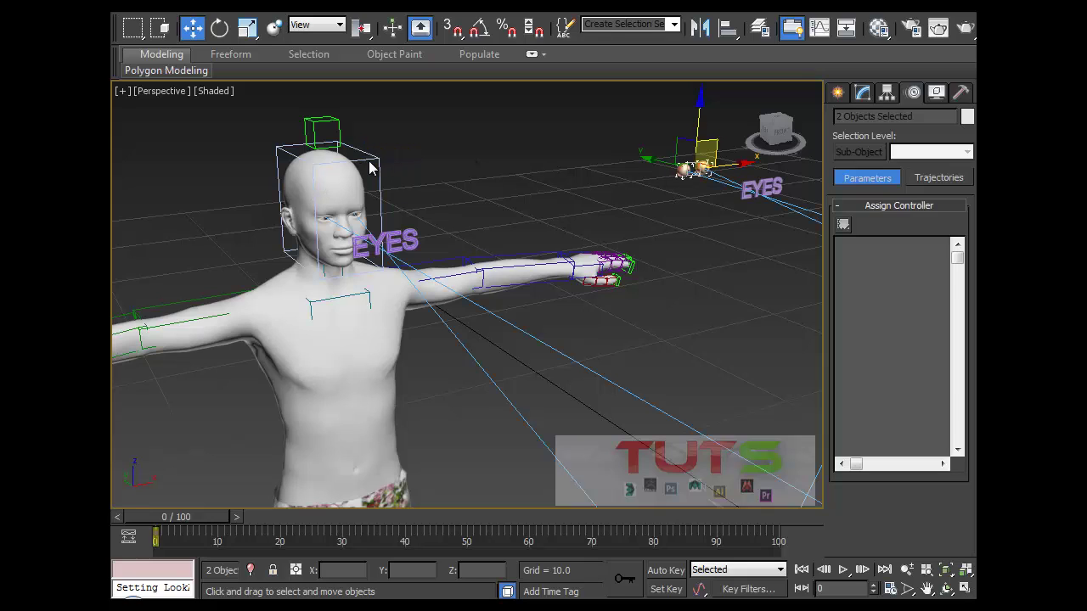
left_click(392, 242)
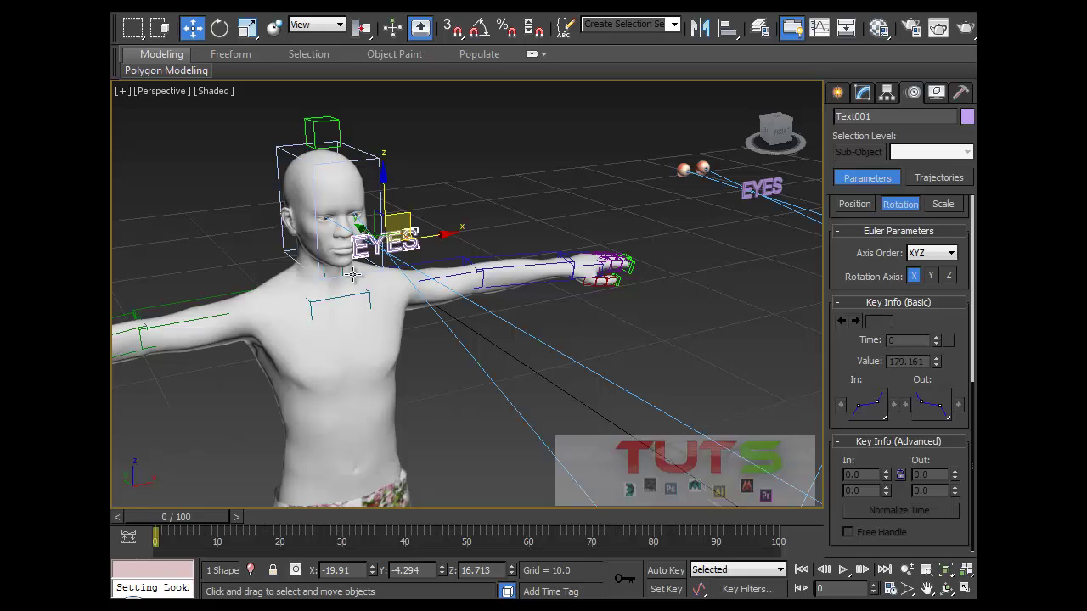
scroll(327, 267, "down", 4)
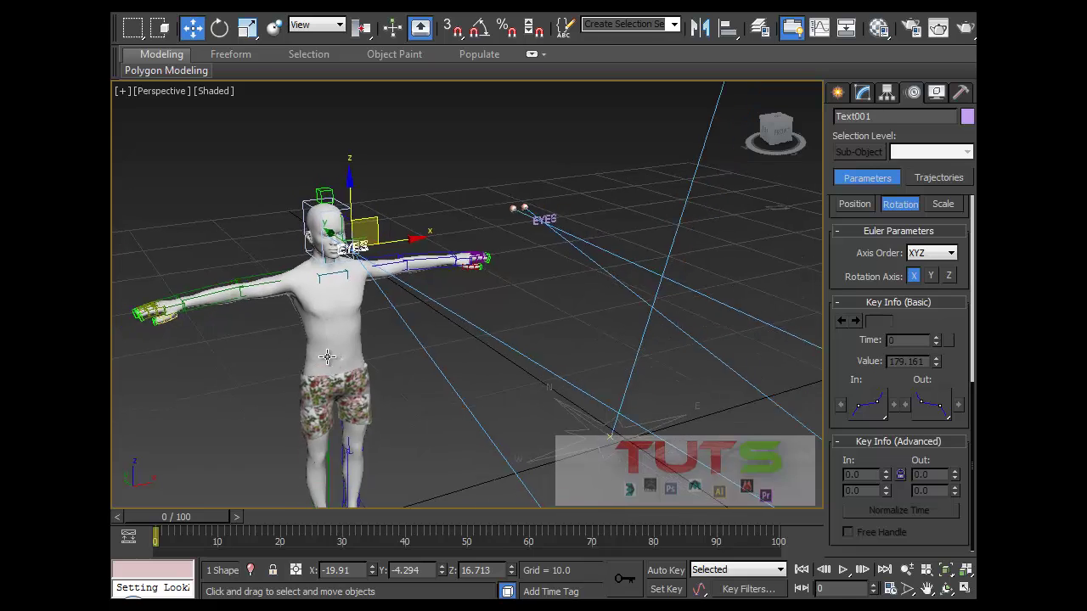
left_click(321, 255)
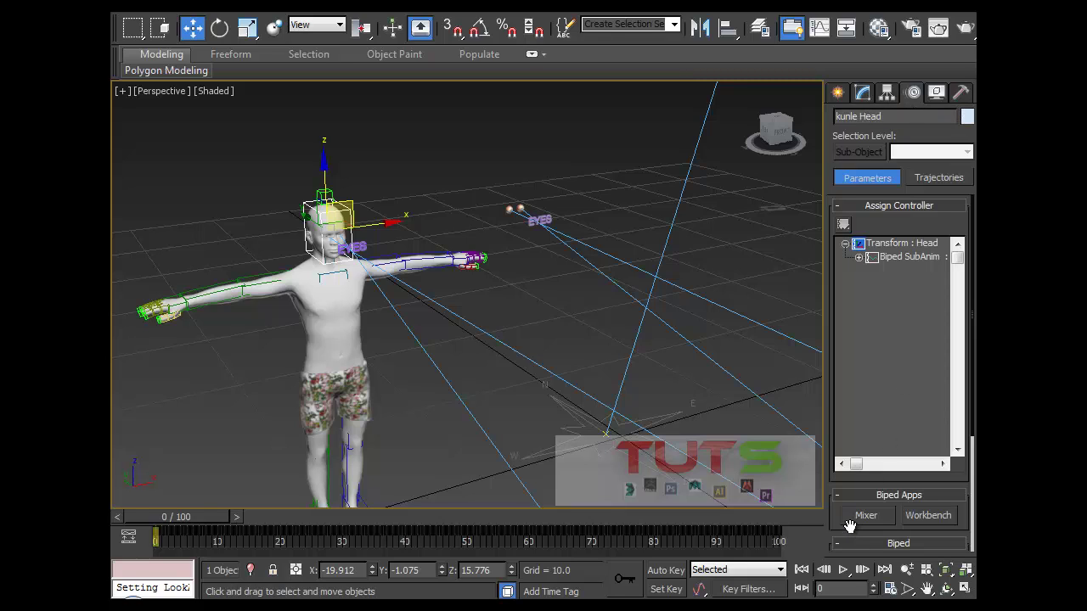
Turn Figure Mode off and scrub the walk forward to frame 78
left_click_drag(840, 530, 846, 340)
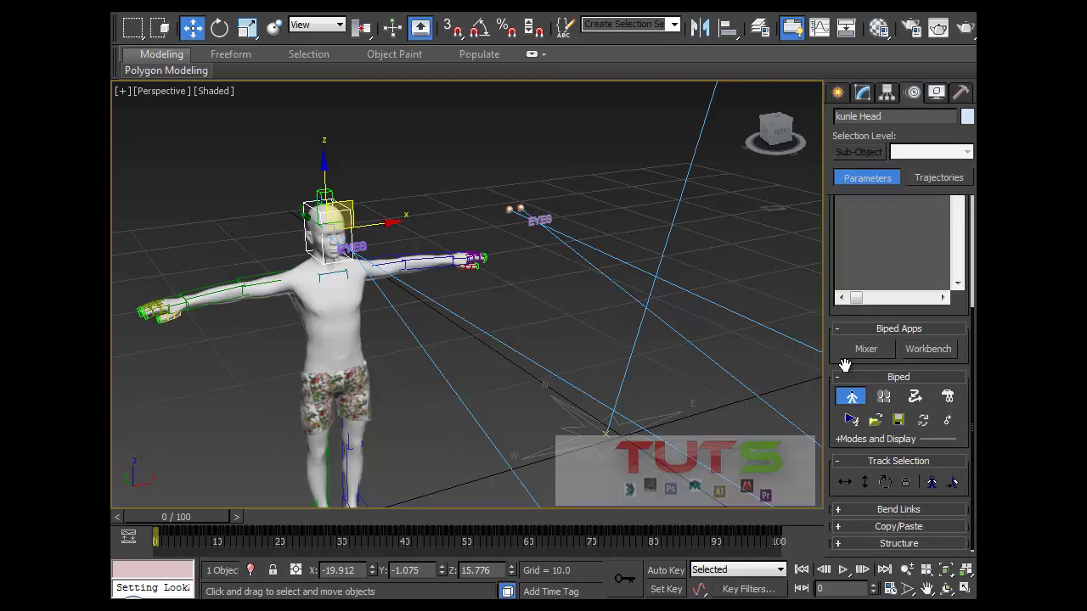
left_click(847, 398)
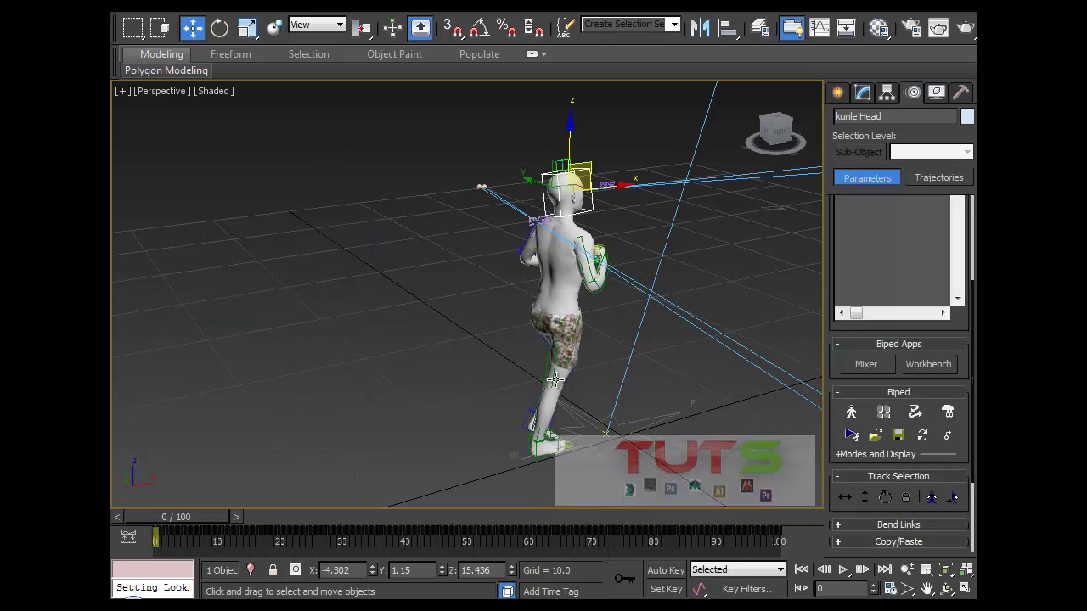
middle_click_drag(553, 380, 398, 202, "alt")
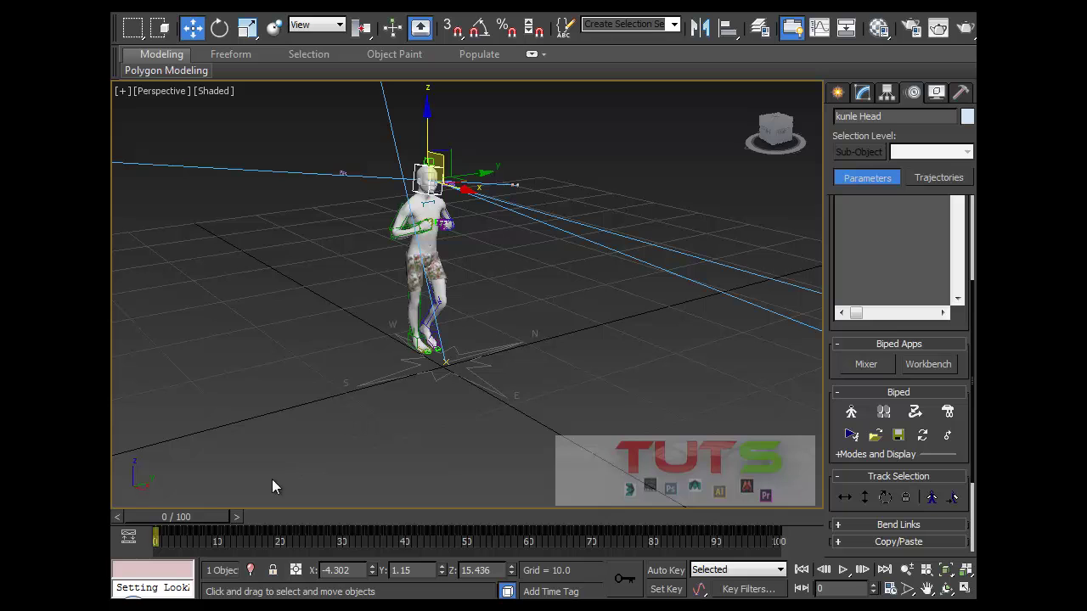
left_click_drag(192, 517, 650, 494)
key("w")
Scrub back through the walk from frame 65, checking the EYES text stays with the head
middle_click_drag(726, 293, 824, 311, "alt")
middle_click_drag(706, 311, 677, 203, "alt")
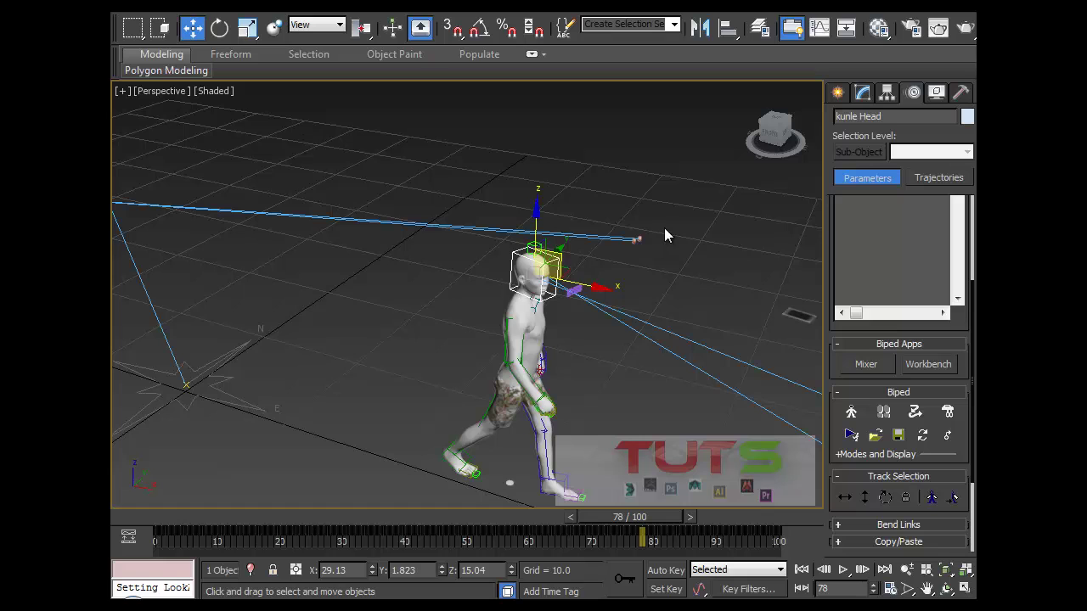
middle_click_drag(294, 286, 338, 300)
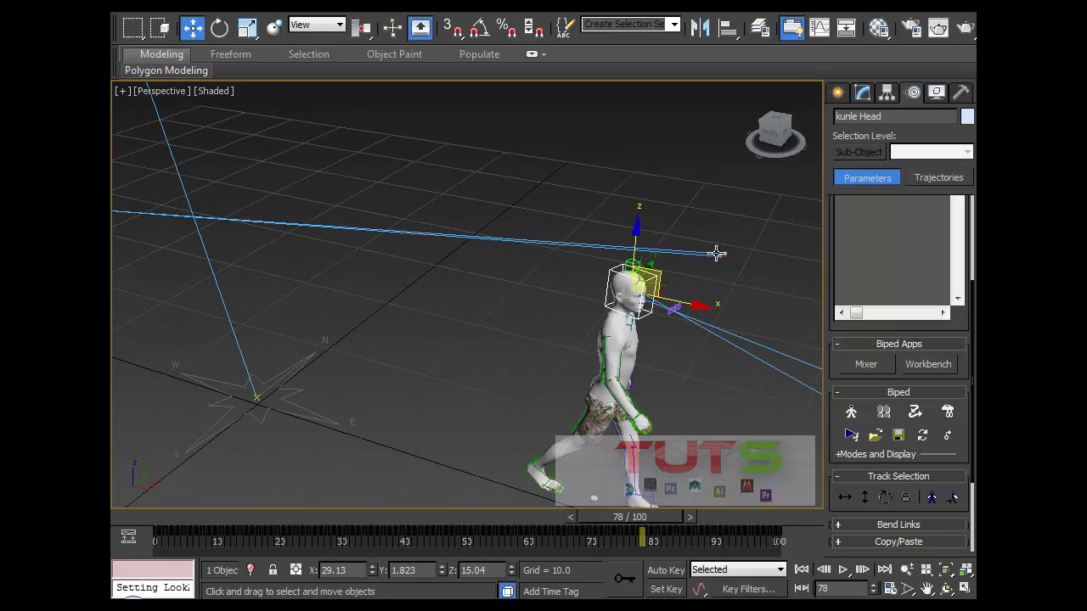
left_click_drag(615, 512, 541, 516)
key("w")
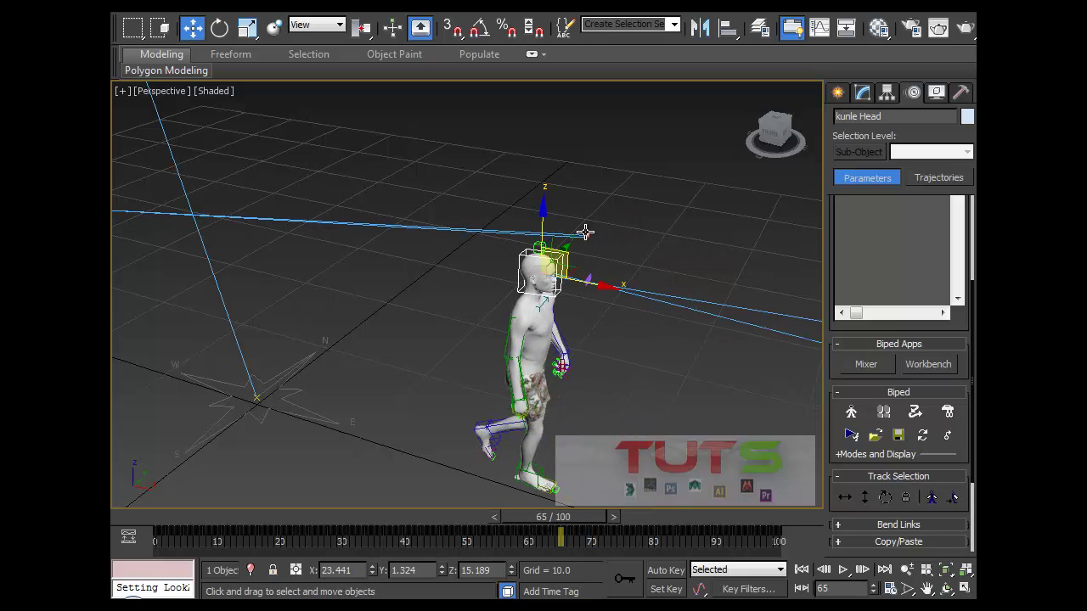
middle_click_drag(585, 247, 494, 250, "alt")
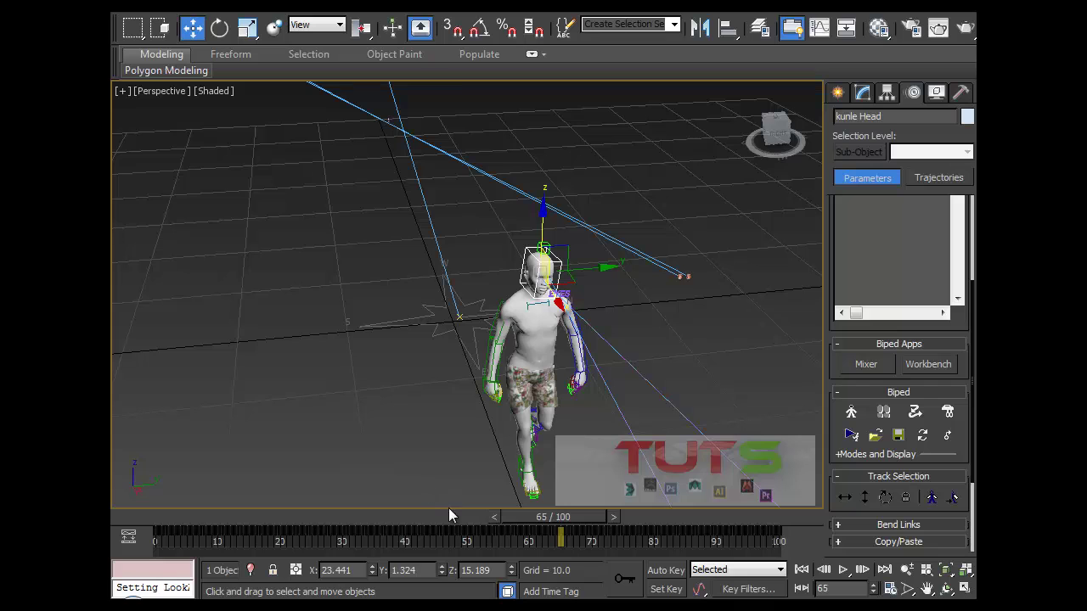
left_click_drag(539, 515, 501, 397)
key("w")
middle_click_drag(501, 397, 582, 296, "alt")
scroll(566, 254, "up", 10)
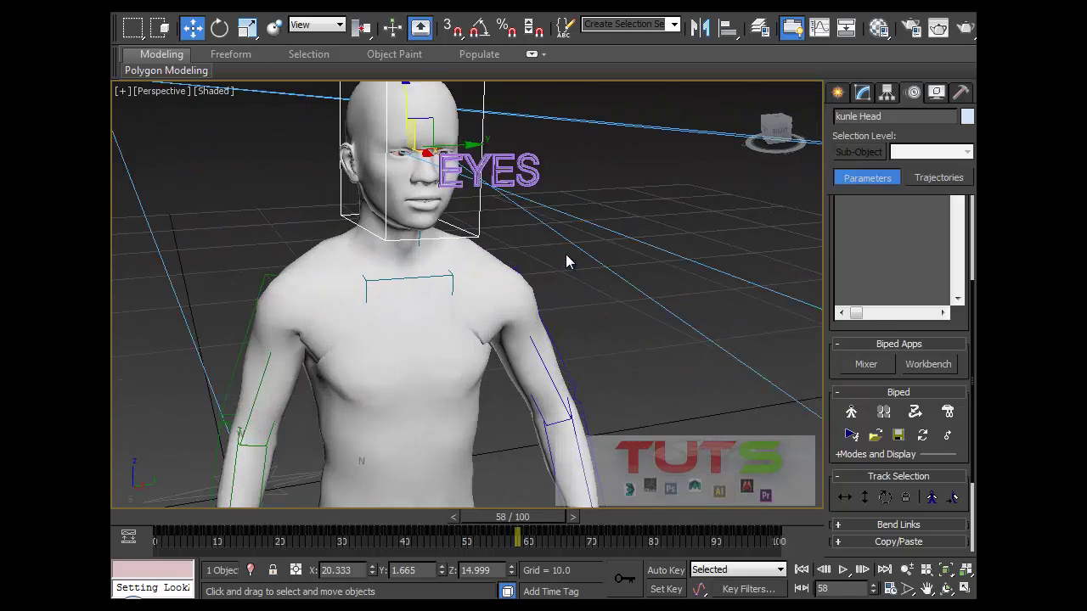
Set the time slider to frame 10 and switch Auto Key on with N
left_click(481, 113)
scroll(481, 119, "down", 6)
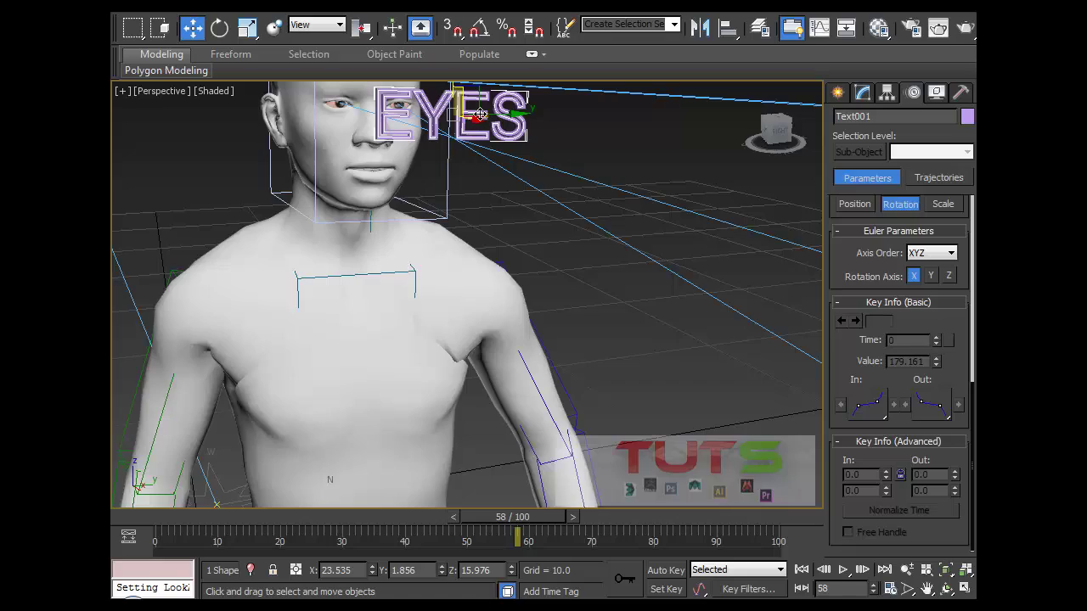
middle_click_drag(474, 264, 428, 318)
scroll(449, 317, "down", 5)
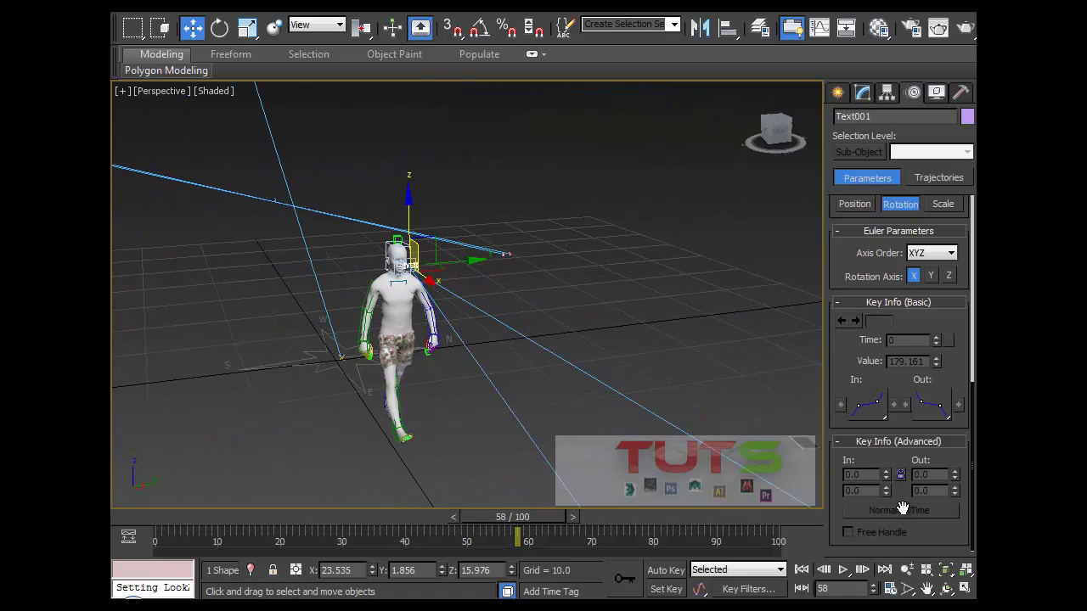
left_click(800, 440)
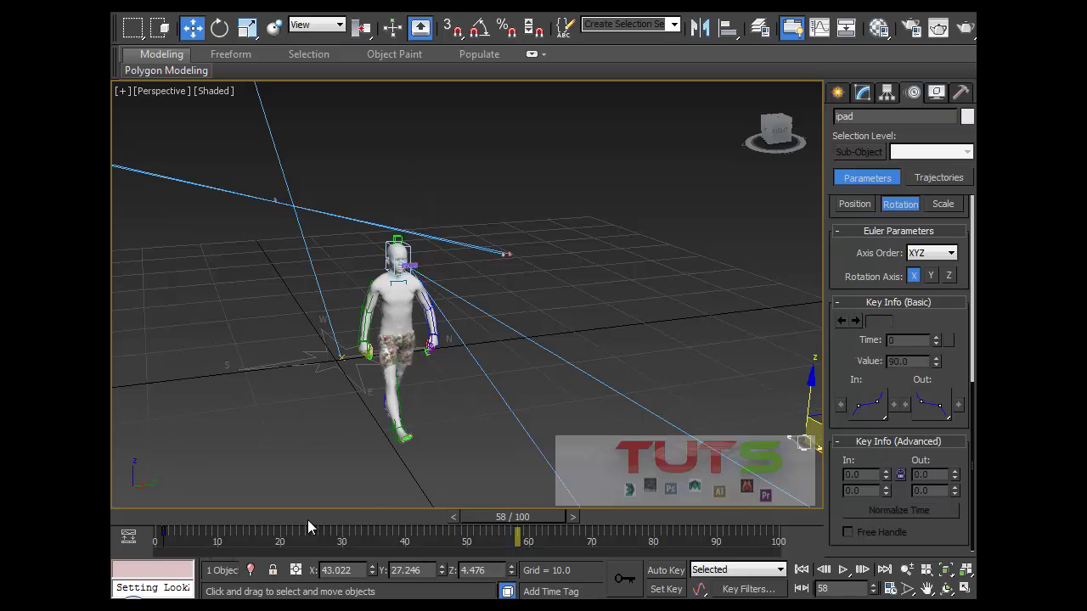
left_click_drag(496, 514, 216, 514)
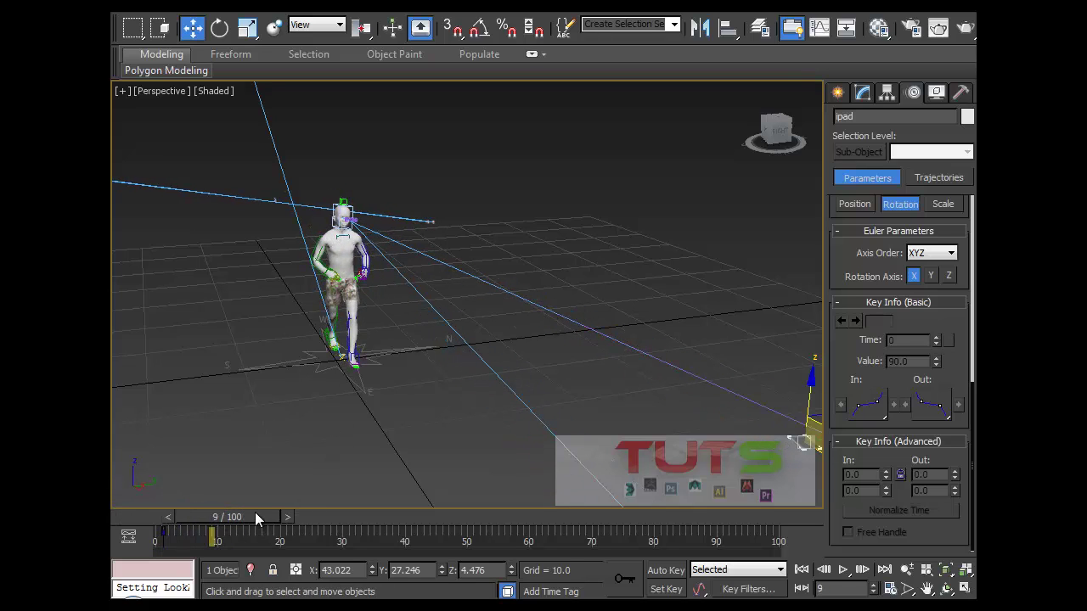
left_click_drag(258, 515, 266, 518)
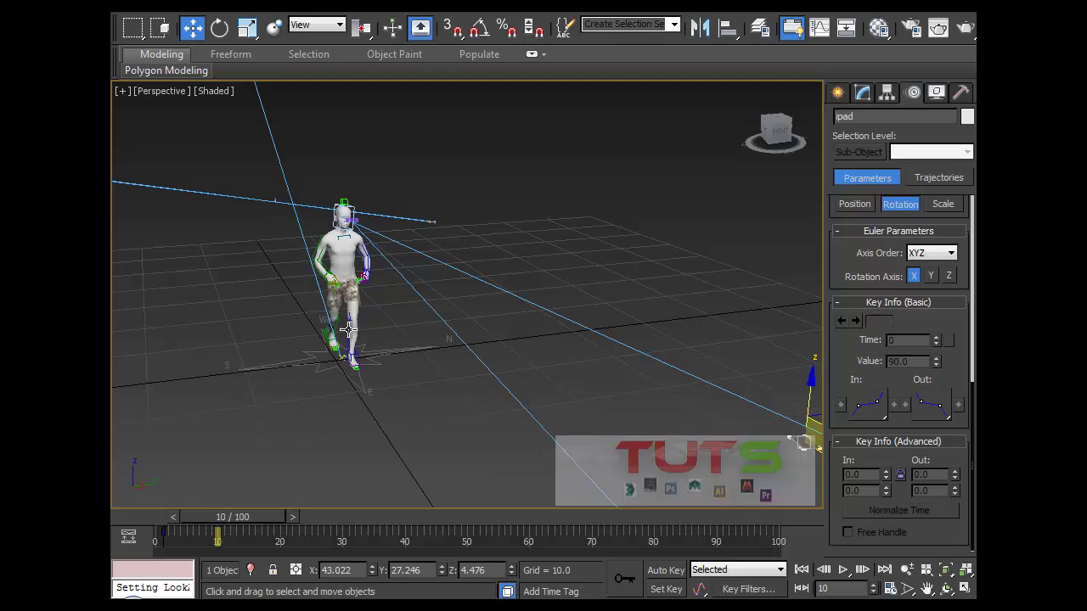
key("n")
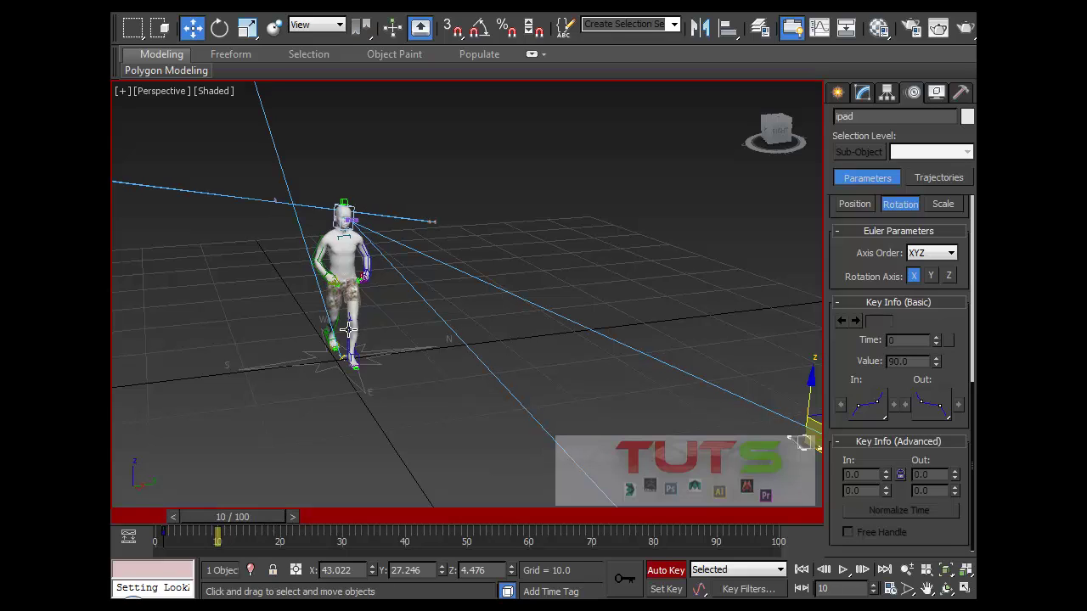
At frame 10, move the EYES text in front of the chest to X 3.94, Y 5.6, Z 13.622
left_click(348, 217)
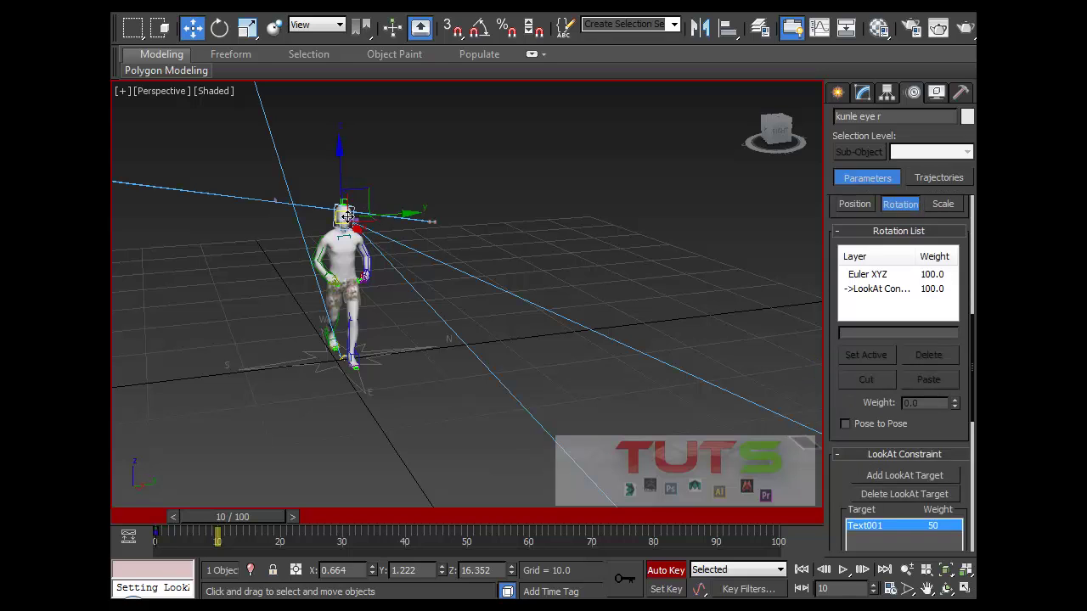
left_click(367, 208)
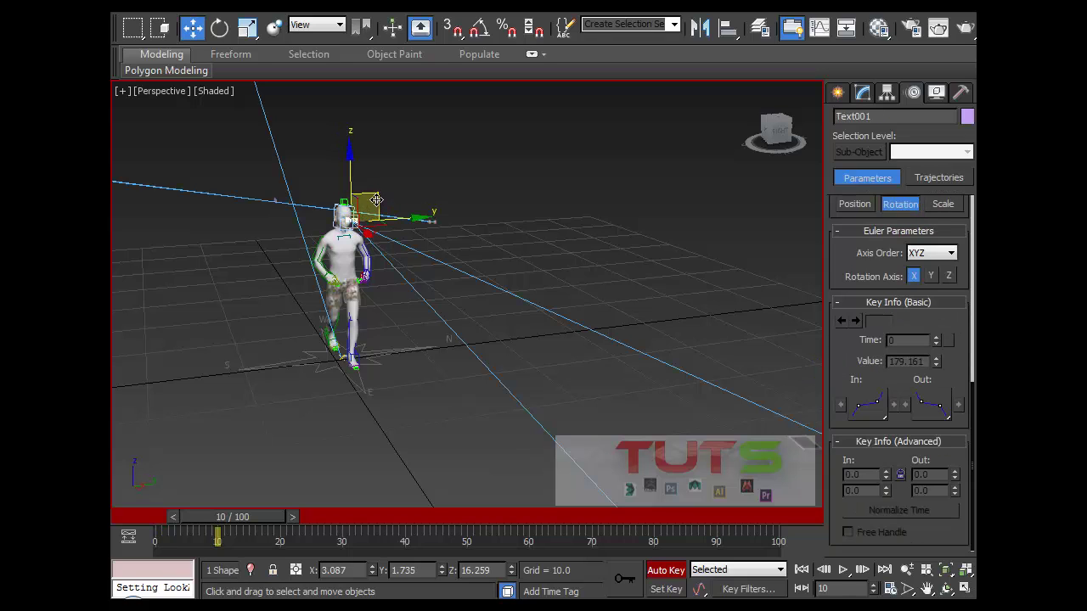
left_click_drag(376, 196, 419, 217)
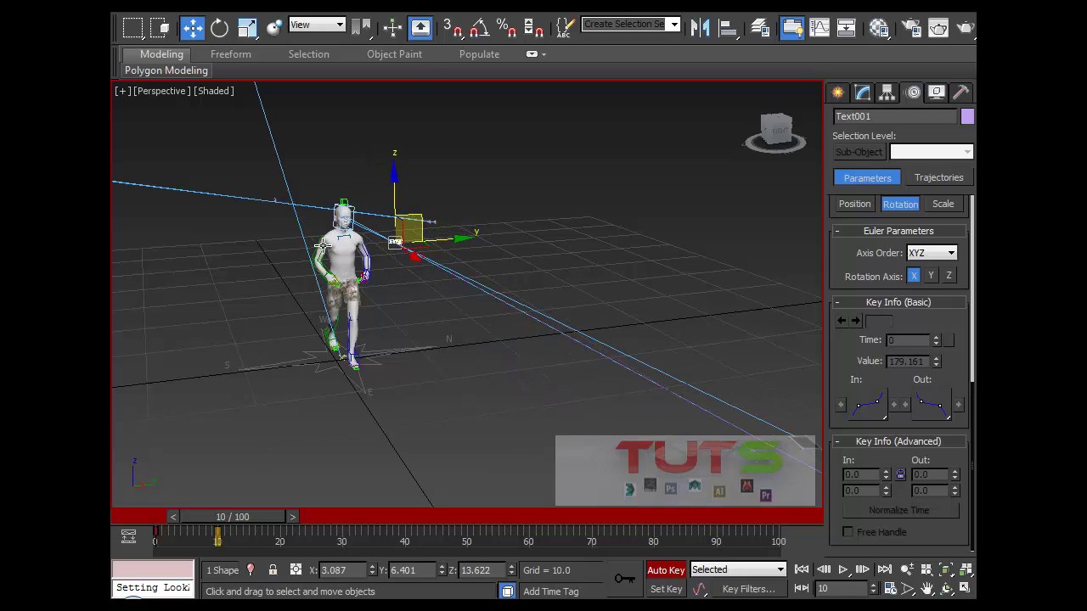
scroll(340, 217, "up", 5)
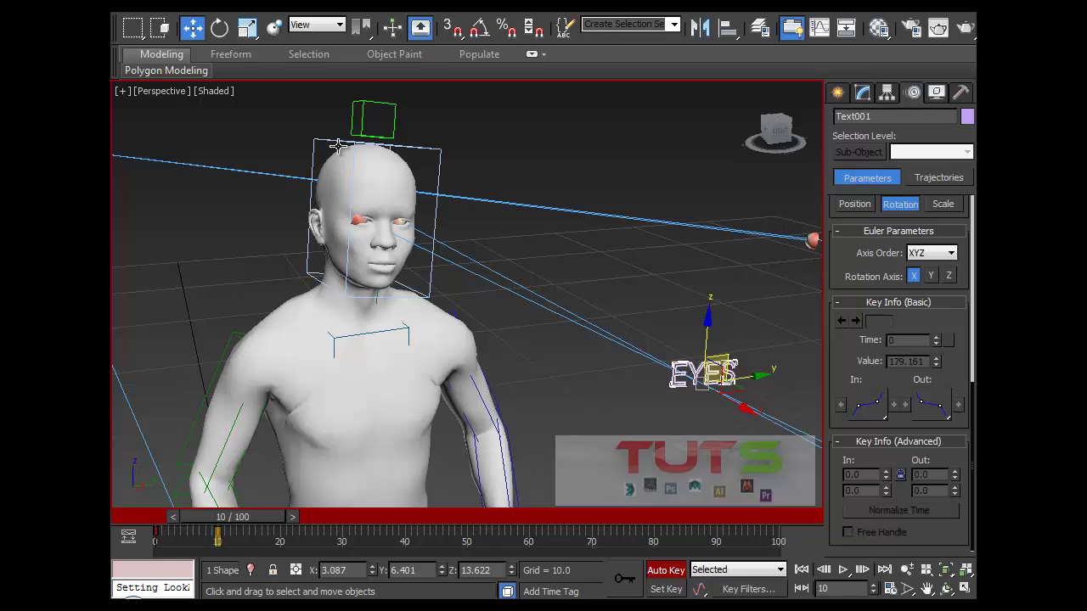
middle_click_drag(681, 363, 740, 416, "alt")
left_click_drag(696, 400, 547, 389)
middle_click_drag(547, 388, 601, 310, "alt")
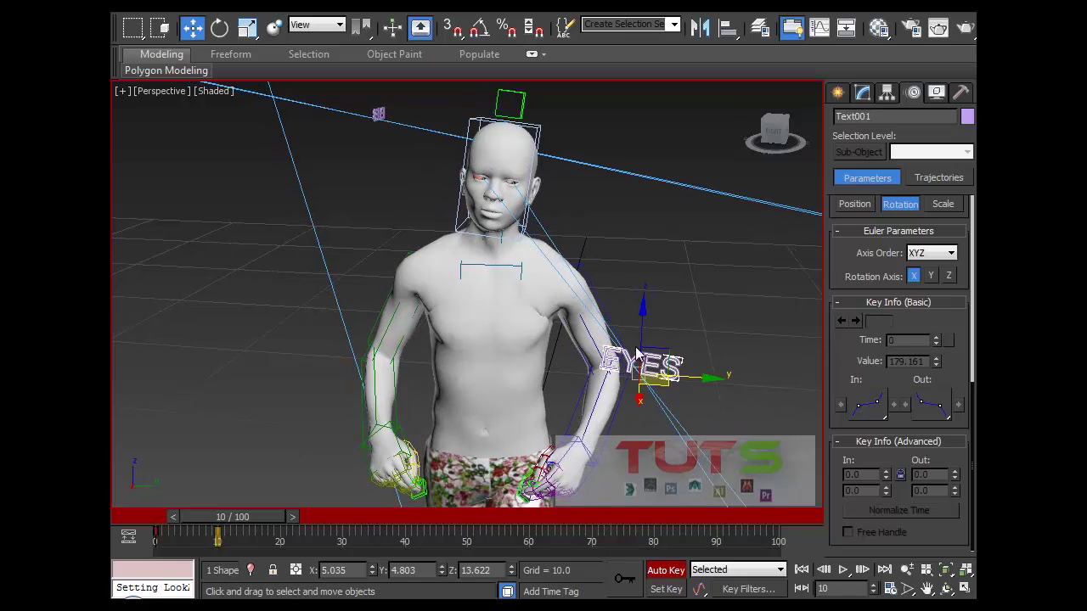
left_click_drag(644, 386, 702, 371)
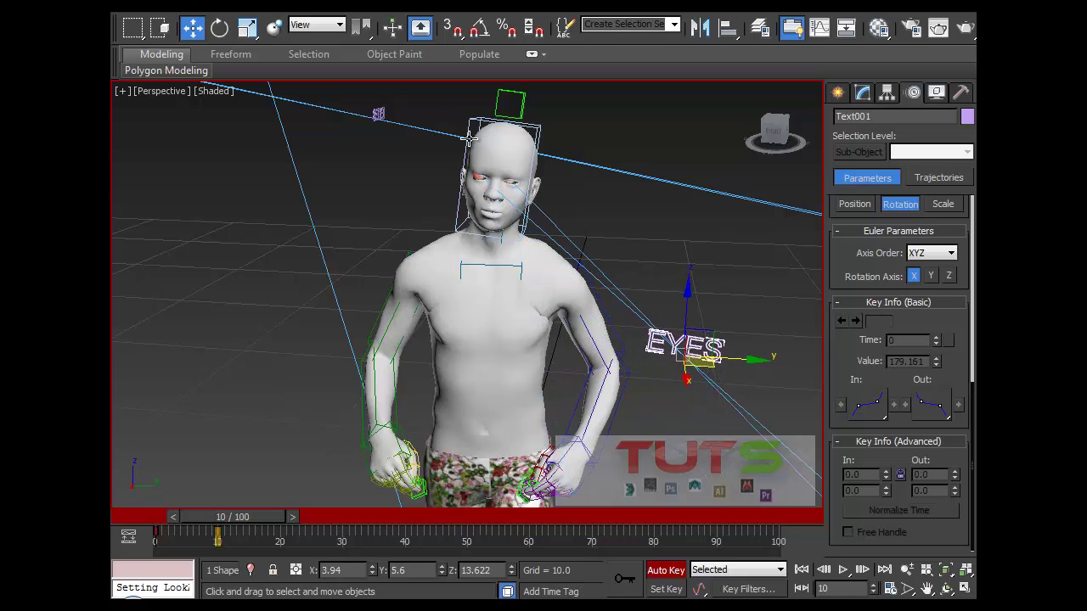
left_click(533, 133)
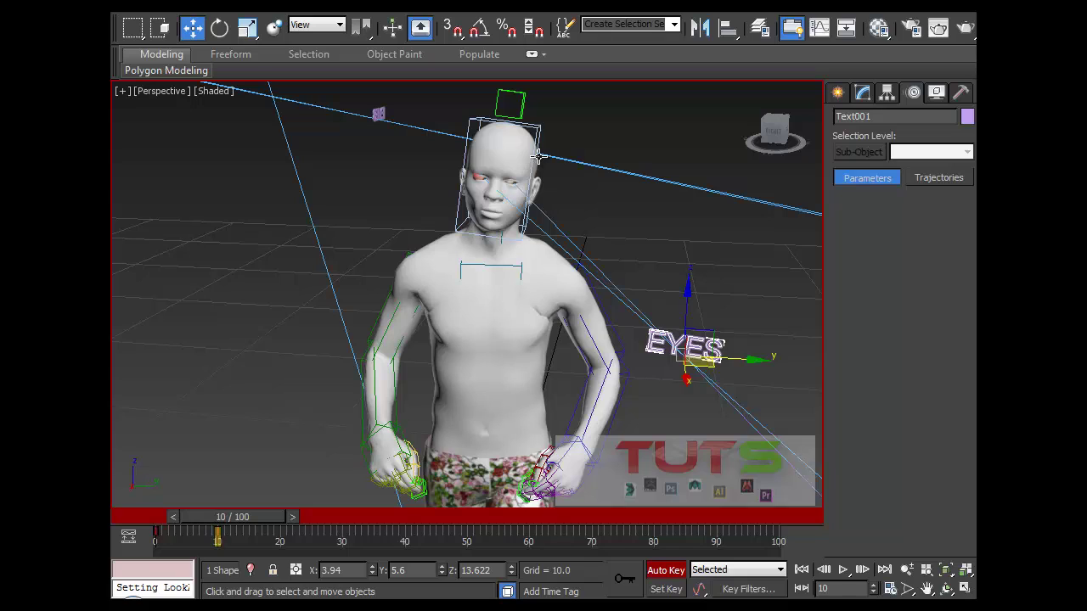
Rotate the kunle Head bone at frame 10 so the EYES control turns with it
right_click(514, 209)
left_click(531, 236)
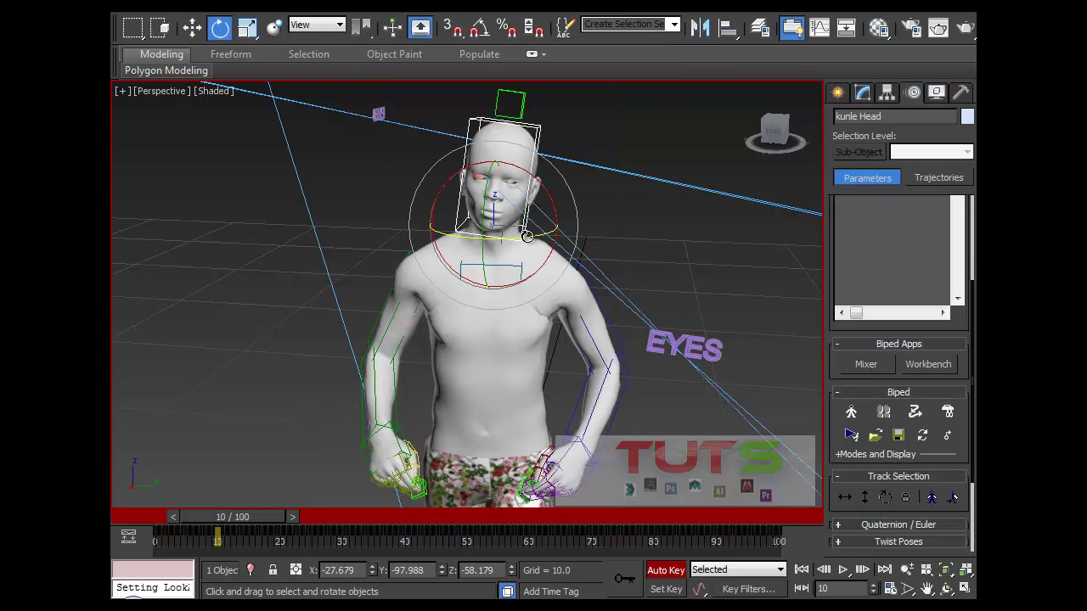
left_click_drag(524, 240, 681, 299)
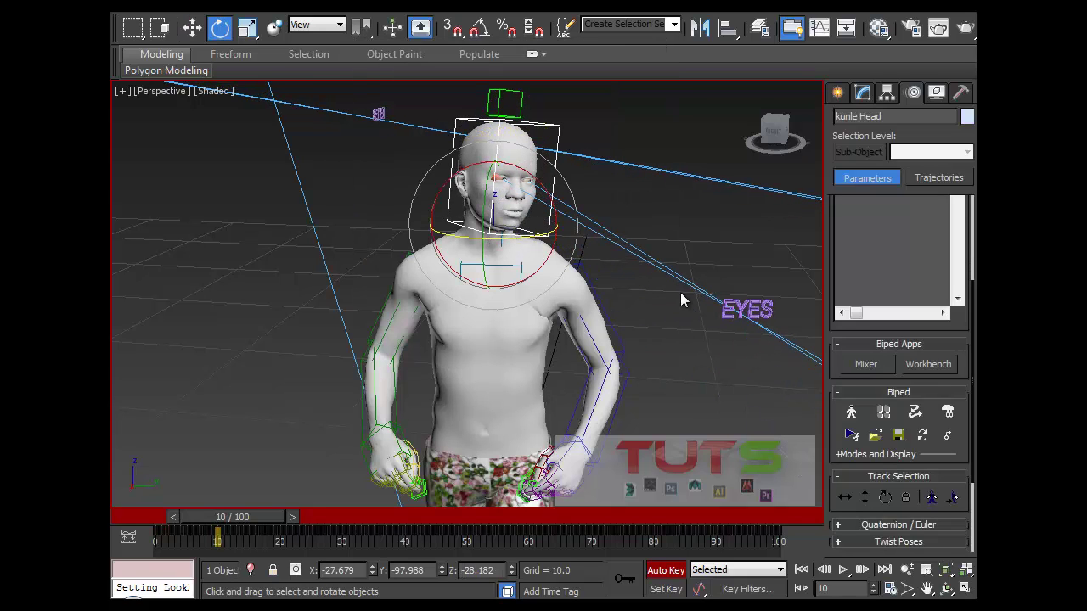
Select the EYES text control (Text001) and switch to the Move transform
left_click(724, 307)
middle_click_drag(723, 308, 715, 311, "alt")
right_click(730, 313)
left_click(752, 324)
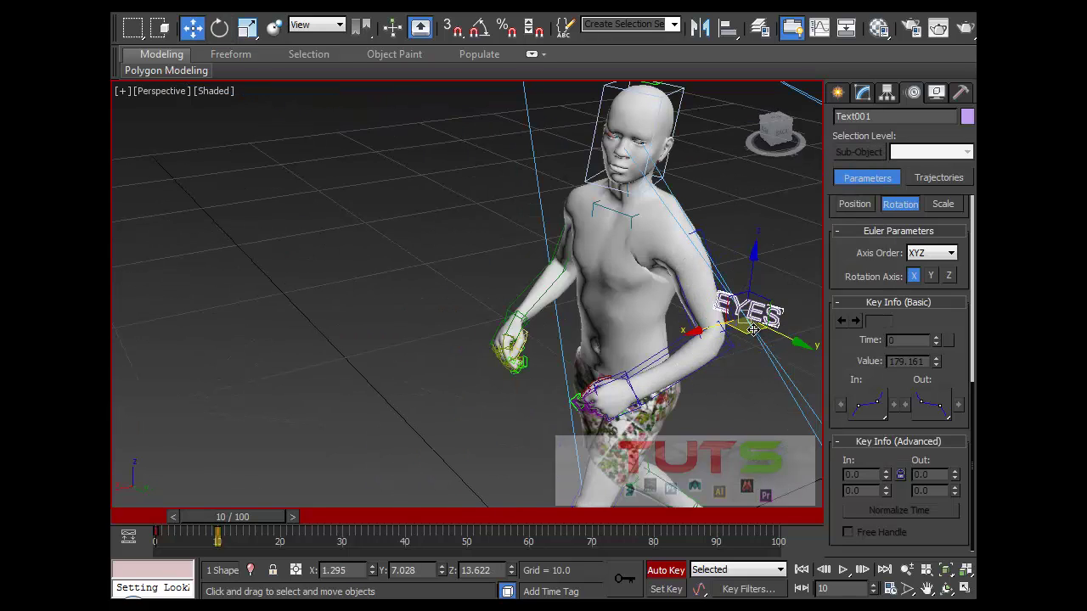
With Auto Key on, move the EYES control toward the chest at frame 10
left_click_drag(762, 327, 553, 312)
middle_click_drag(553, 313, 691, 321, "alt")
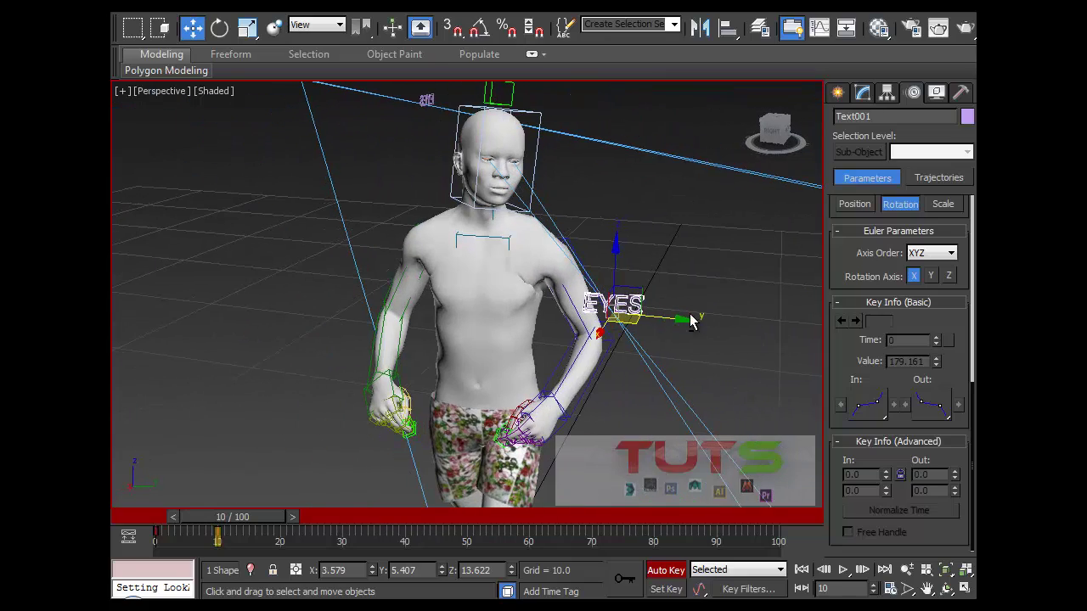
At frame 22, reposition the EYES control in front of the face at X 9.057, Y 1.077, Z 15.176
left_click_drag(241, 516, 312, 528)
key("w")
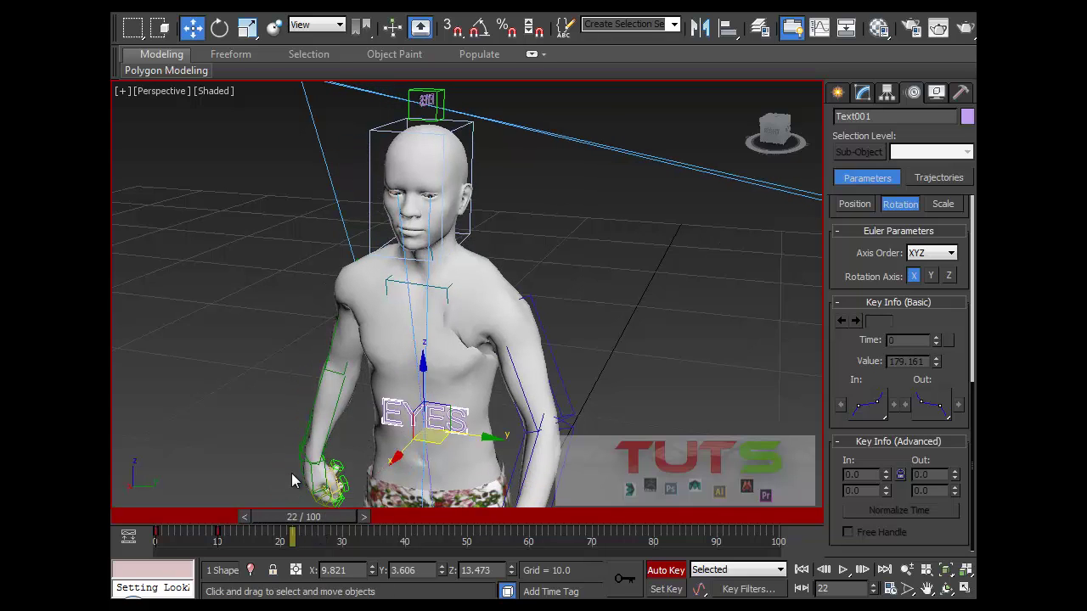
left_click_drag(434, 414, 335, 305)
middle_click_drag(336, 306, 484, 281, "alt")
left_click_drag(494, 256, 452, 252)
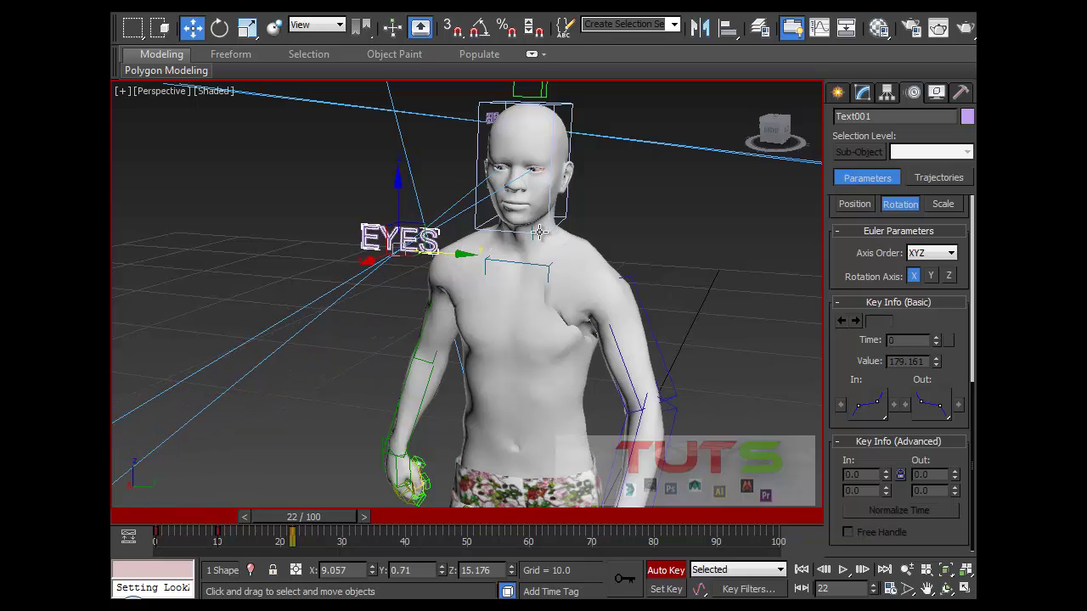
scroll(439, 201, "up", 2)
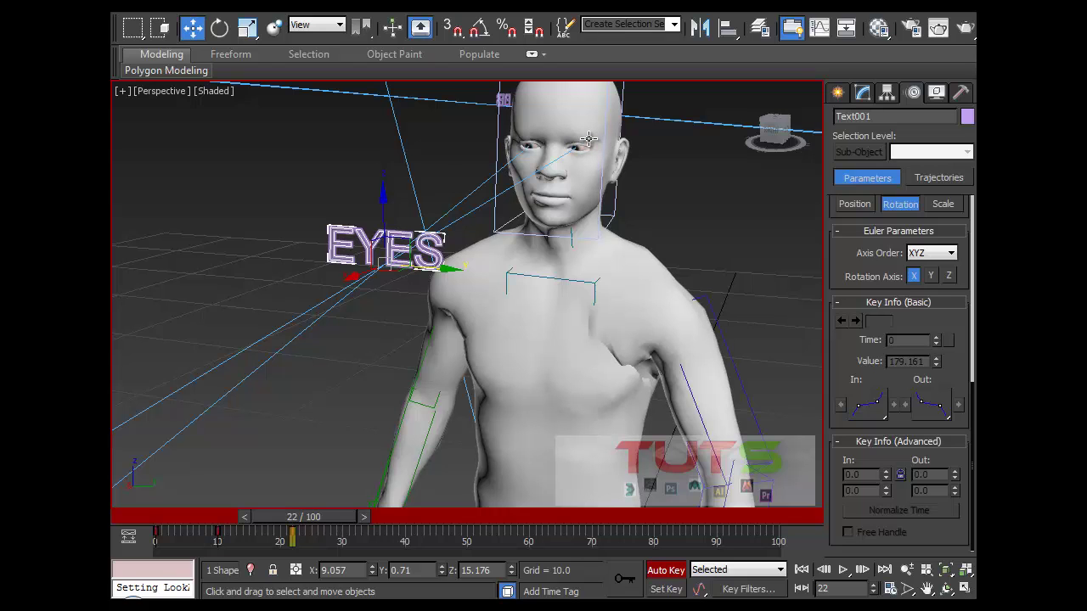
left_click_drag(445, 269, 473, 271)
middle_click_drag(473, 272, 560, 234, "alt")
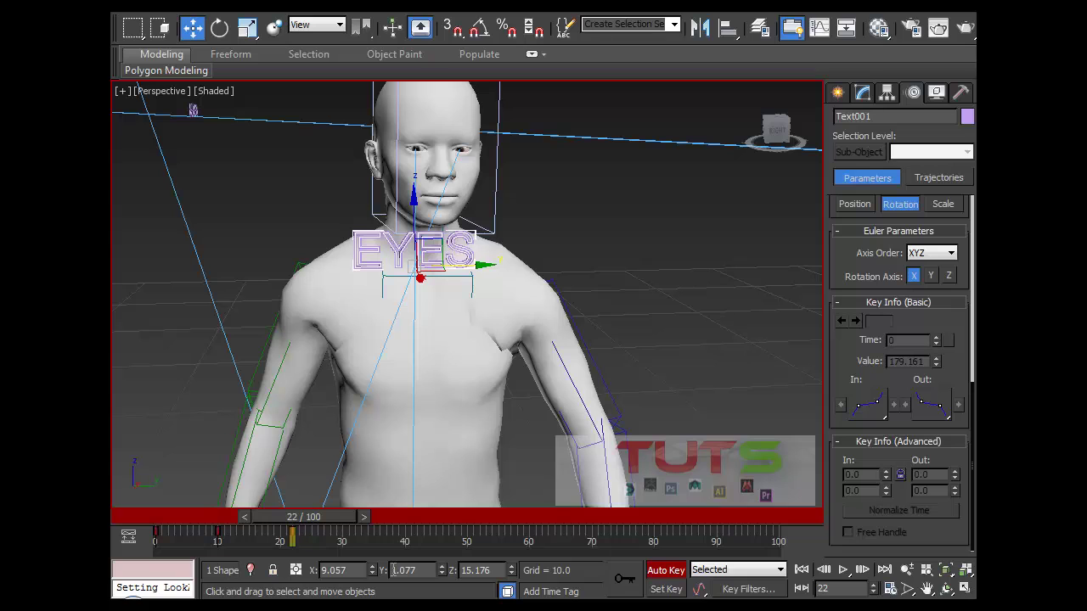